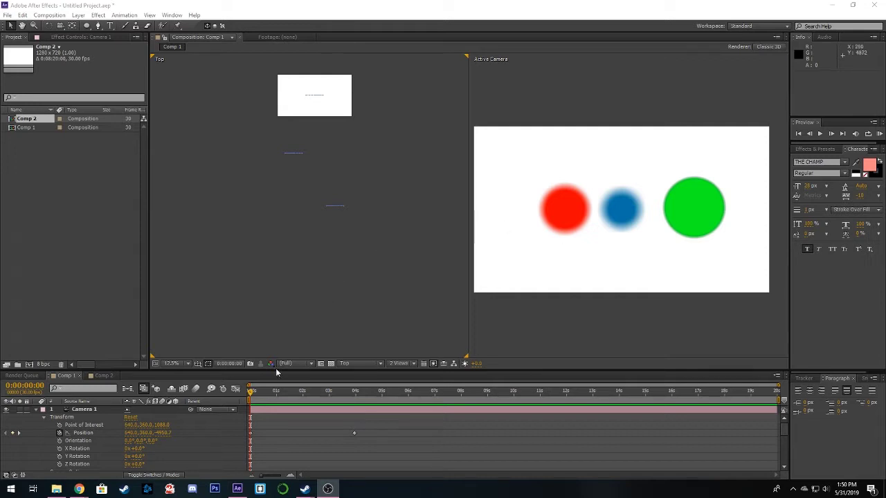
Scrub through the first second and a half of the camera move and examine how the circles' focus changes
left_click(252, 393)
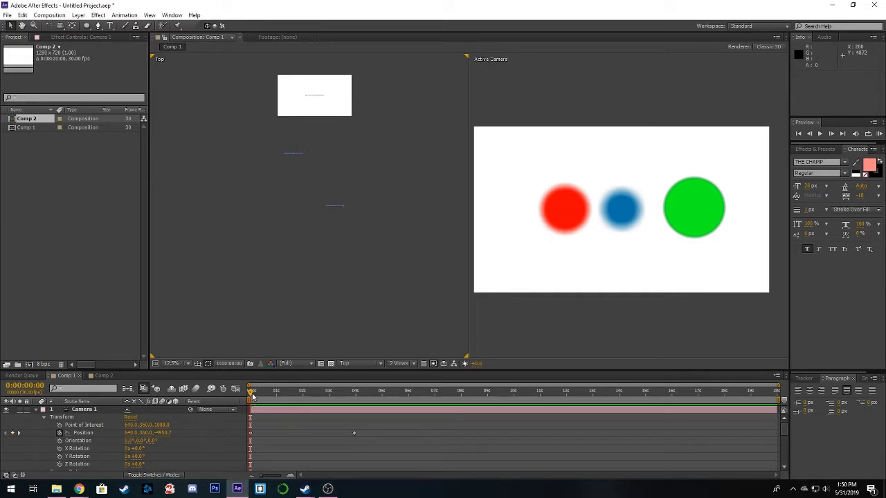
left_click_drag(253, 395, 289, 390)
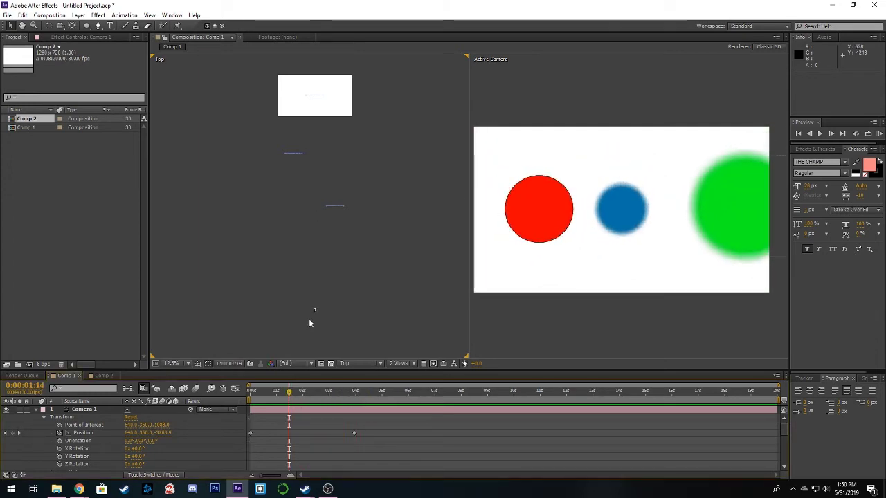
left_click(315, 310)
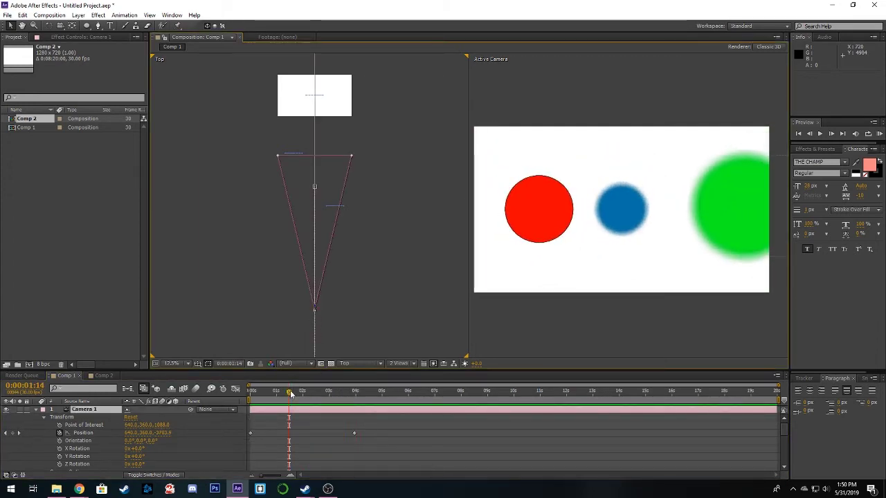
left_click_drag(290, 393, 276, 393)
scroll(287, 177, "up", 4)
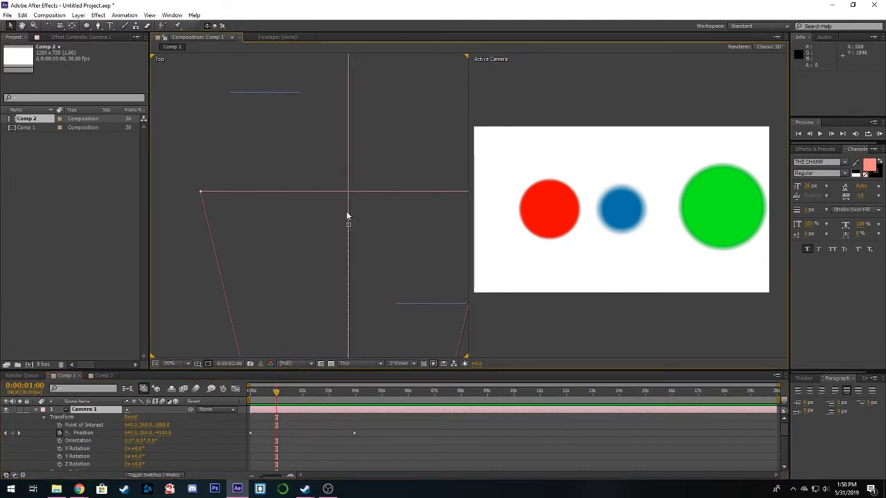
scroll(353, 228, "down", 2)
mouse_move(272, 399)
left_mouse_down()
mouse_move(253, 401)
mouse_move(261, 401)
left_mouse_up()
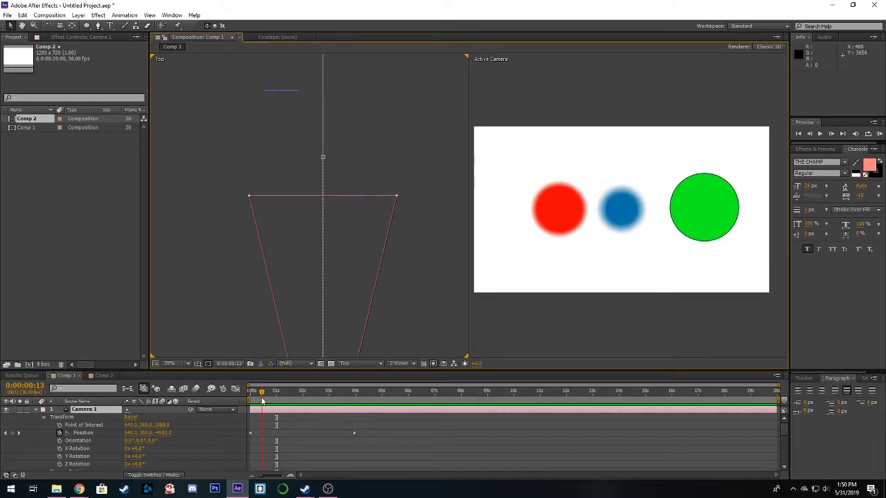
Compare the camera's focus plane with the green circle in the Top and Active Camera views at 0:00:00:13
scroll(352, 228, "up", 2)
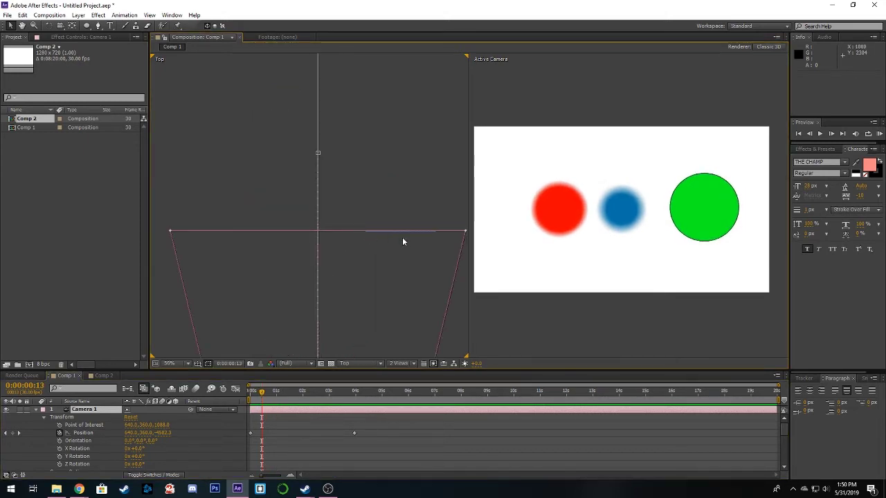
scroll(388, 235, "up", 3)
left_click(362, 213)
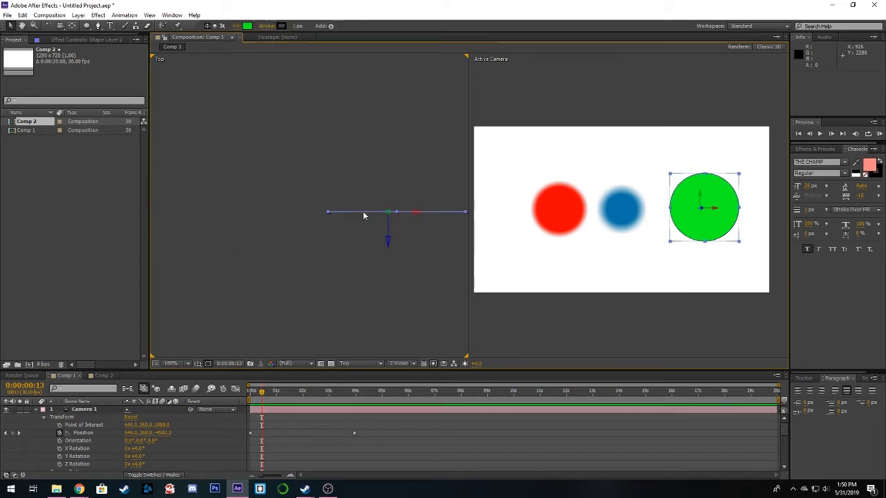
left_click(361, 271)
scroll(341, 256, "down", 6)
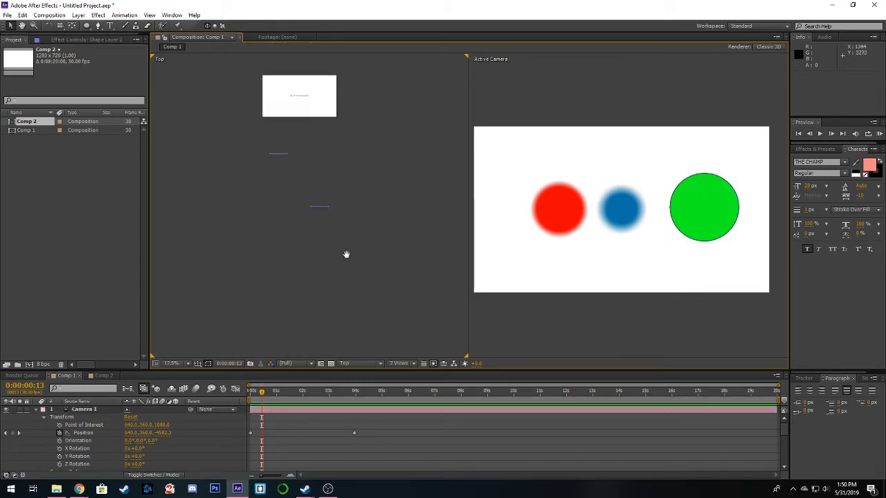
left_click(323, 318)
scroll(355, 240, "up", 4)
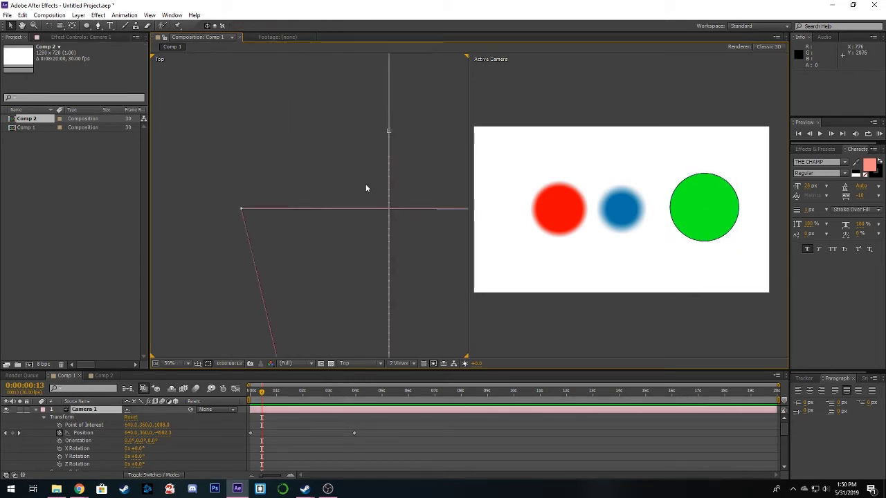
scroll(393, 249, "down", 2)
scroll(713, 222, "up", 1)
left_click_drag(693, 216, 655, 219)
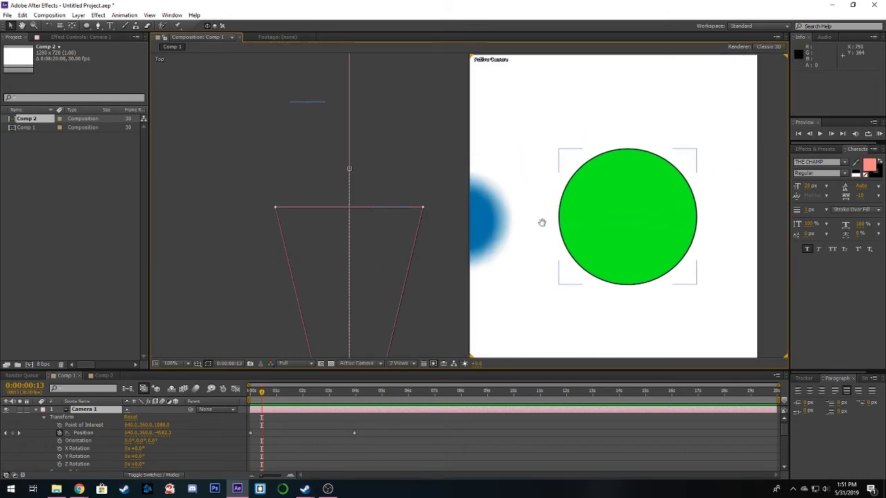
mouse_move(561, 236)
left_mouse_down()
mouse_move(606, 228)
mouse_move(577, 237)
left_mouse_up()
scroll(588, 231, "down", 1)
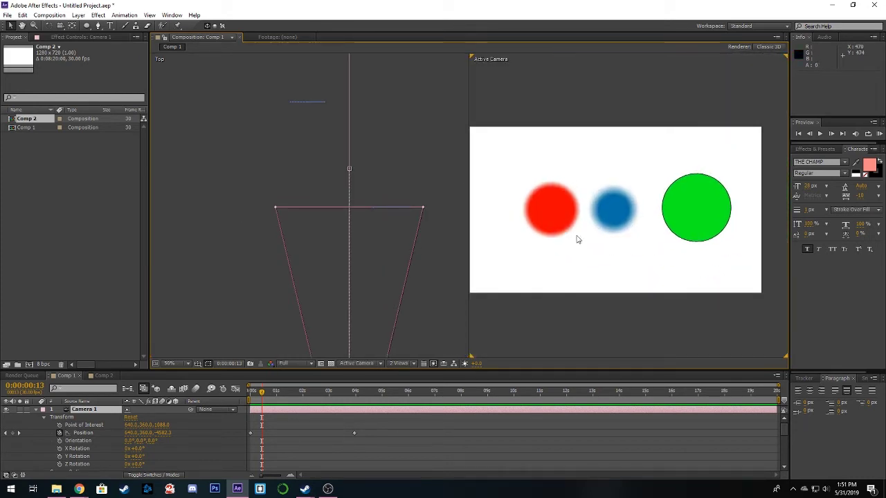
scroll(377, 229, "down", 4)
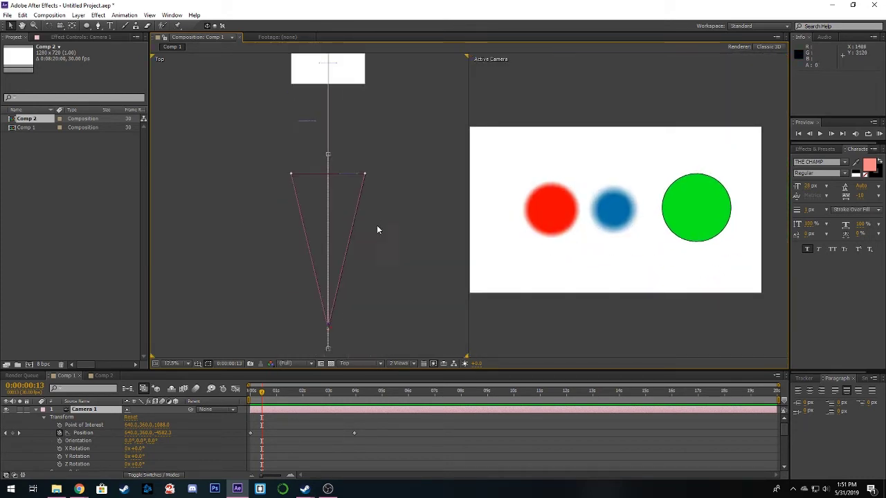
Move the camera sideways in the Top view at 0:00:01:11 to an X position of 808
left_click_drag(261, 391, 286, 400)
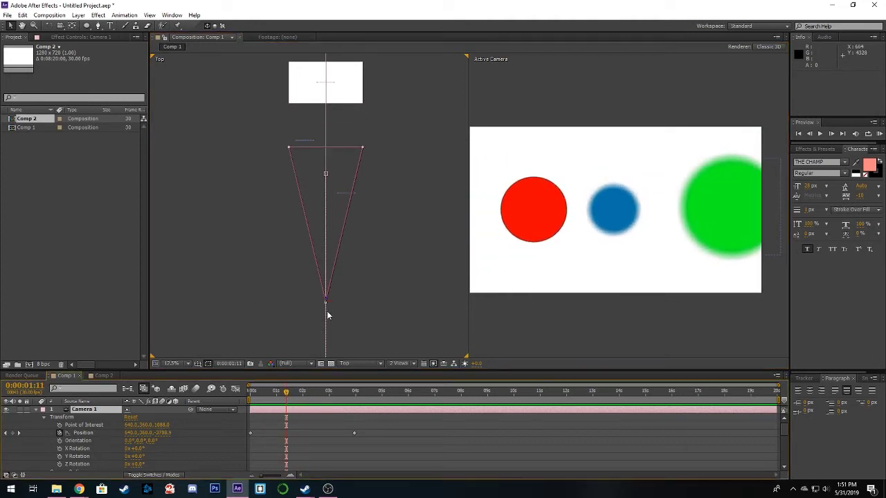
scroll(326, 311, "up", 2)
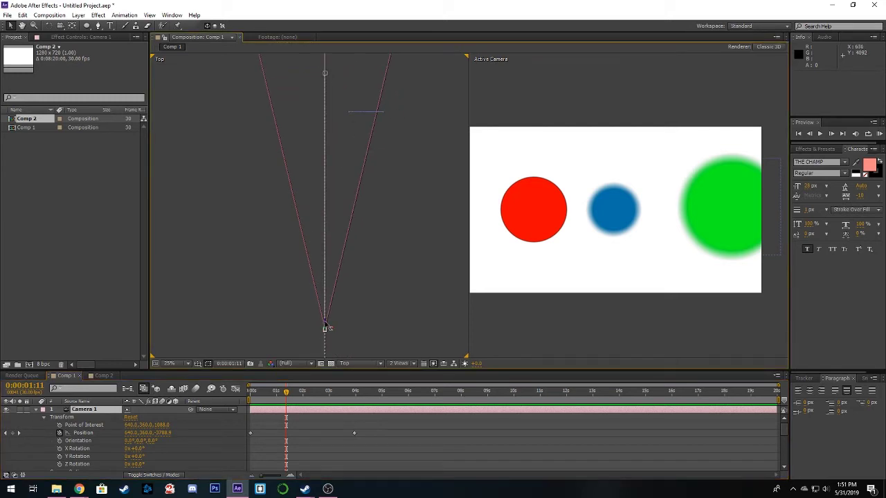
left_click_drag(331, 328, 355, 324)
Using a four-view layout, lower the camera in the Right view to a Y position of 680, and return to one view
left_click(398, 364)
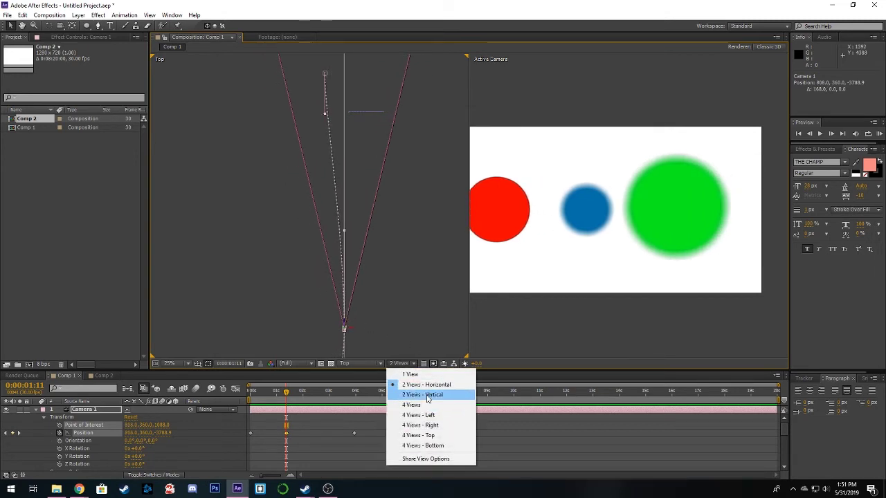
left_click(437, 405)
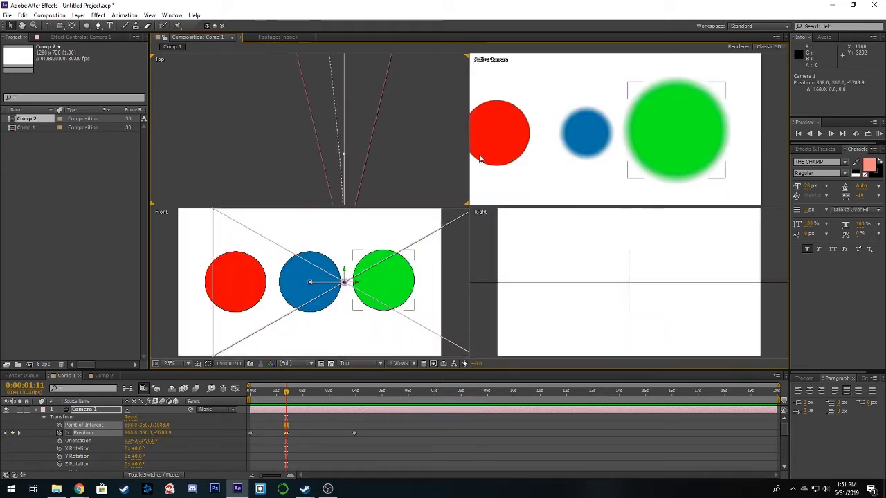
scroll(579, 270, "down", 2)
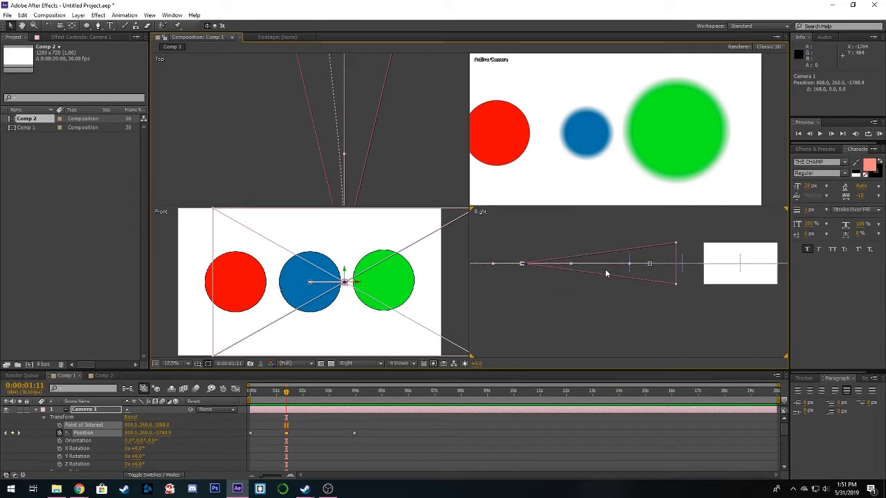
left_click_drag(523, 264, 524, 281)
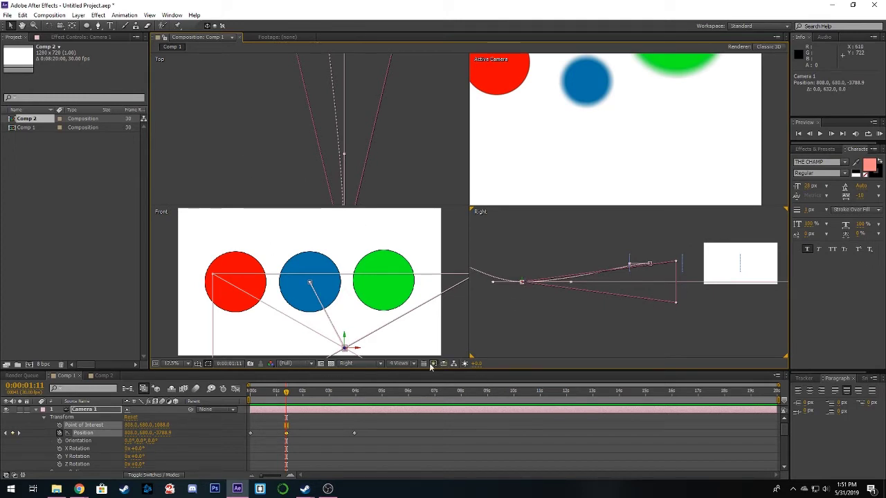
left_click(400, 363)
left_click(407, 373)
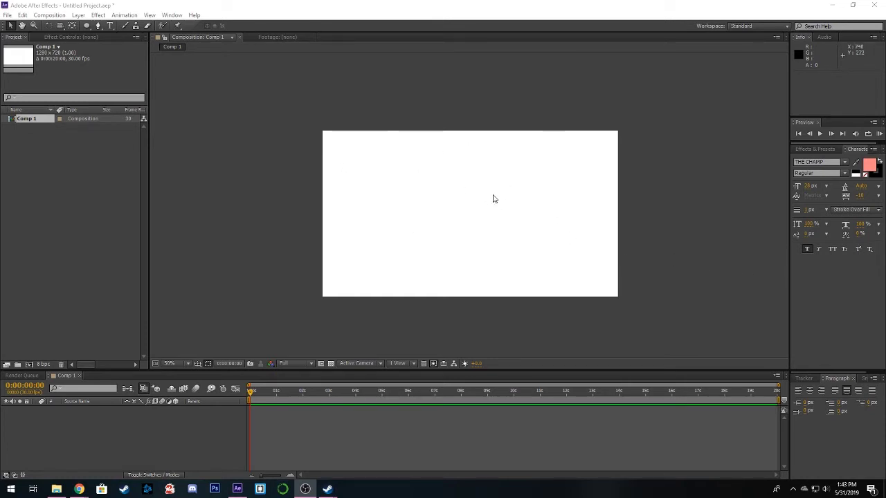
Draw a red circle about 300 px wide on the left of the composition and align it with the vertical centre
left_click(87, 26)
left_click_drag(343, 185, 411, 254)
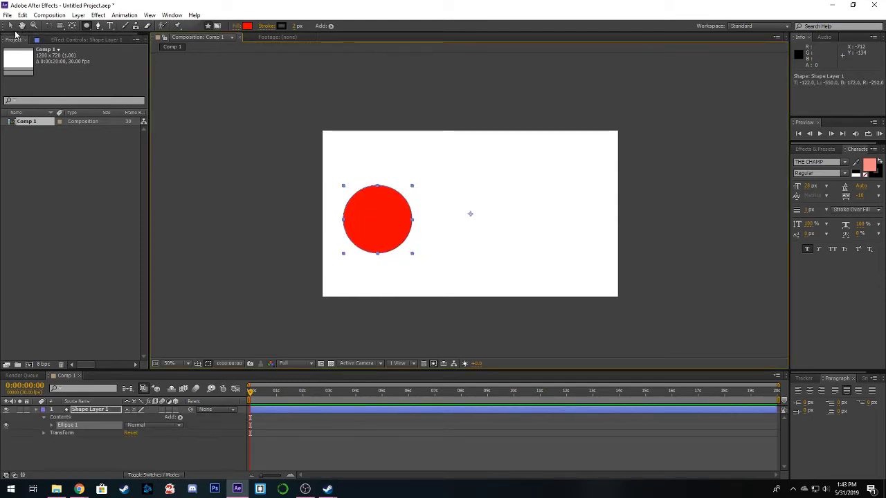
key("v")
left_click_drag(392, 219, 397, 212)
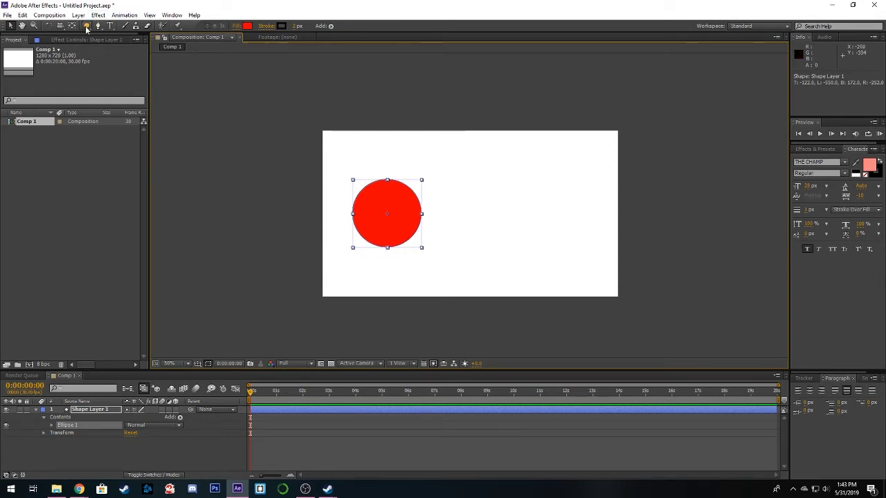
Create a blue (0072A7) duplicate of the red circle's shape layer in the middle of the composition
left_click(284, 410)
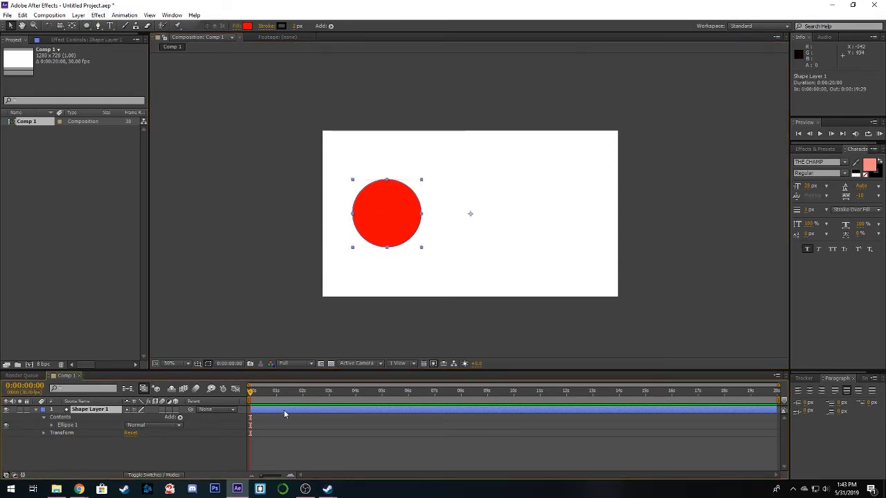
key("ctrl+d")
left_click(247, 27)
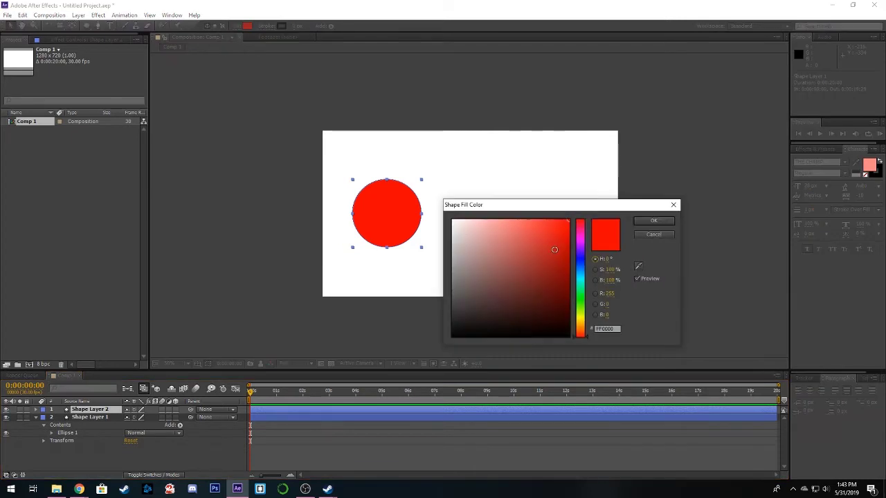
left_click(567, 266)
left_click(583, 276)
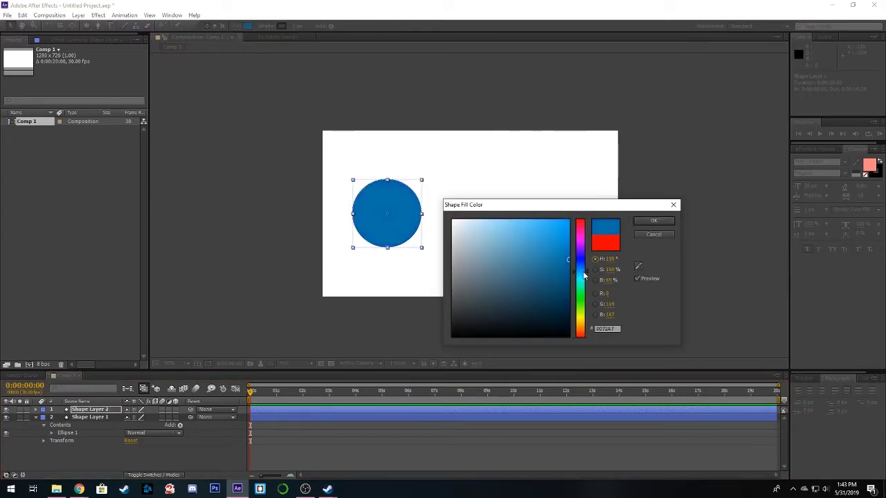
left_click(638, 222)
left_click_drag(411, 229, 566, 228)
Create a green (00FF1E) duplicate of the blue circle on the right of the composition
key("ctrl+d")
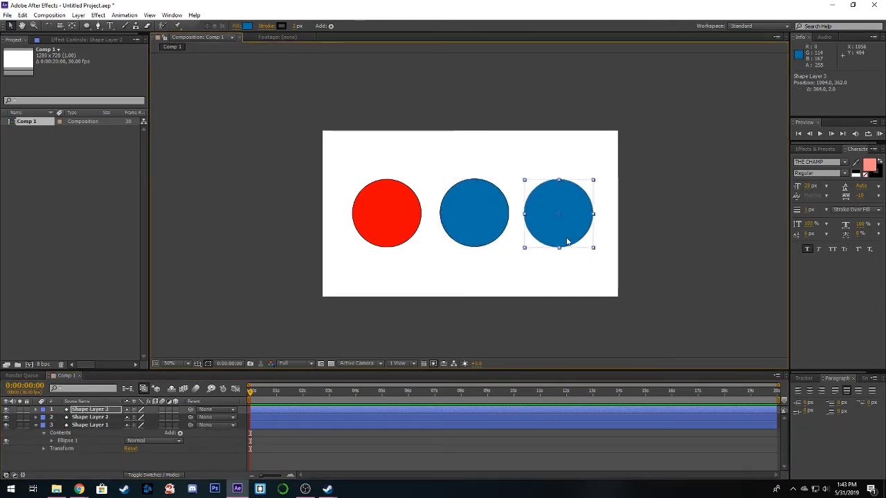
left_click(247, 26)
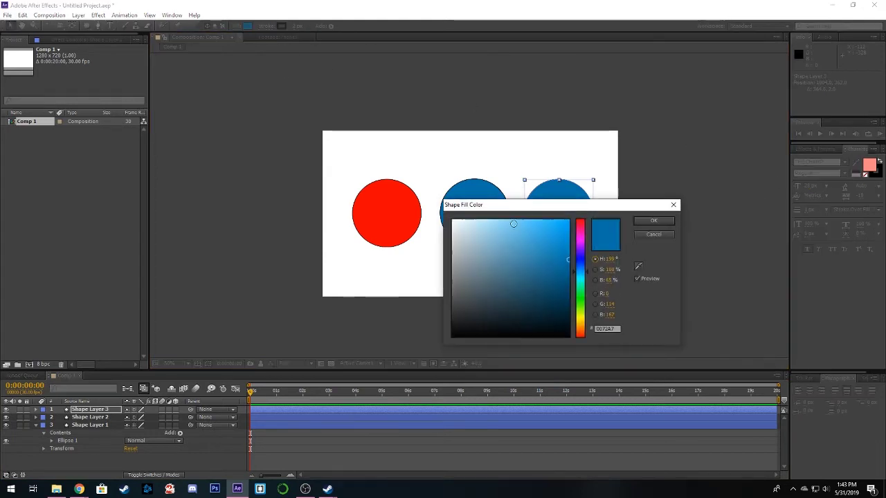
left_click(580, 296)
left_click_drag(569, 261, 569, 238)
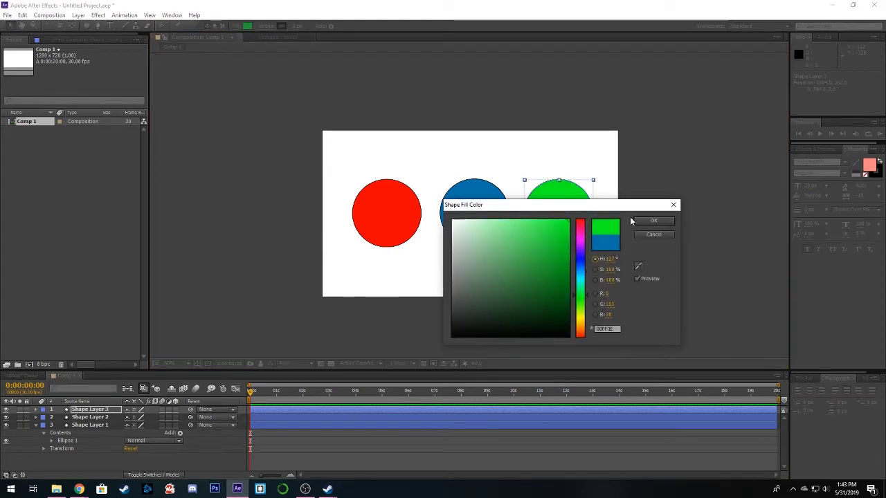
left_click(650, 221)
Shift the blue and green circles slightly left to even out the spacing between the three circles
left_click_drag(477, 226, 473, 226)
left_click_drag(557, 220, 552, 220)
left_click(642, 238)
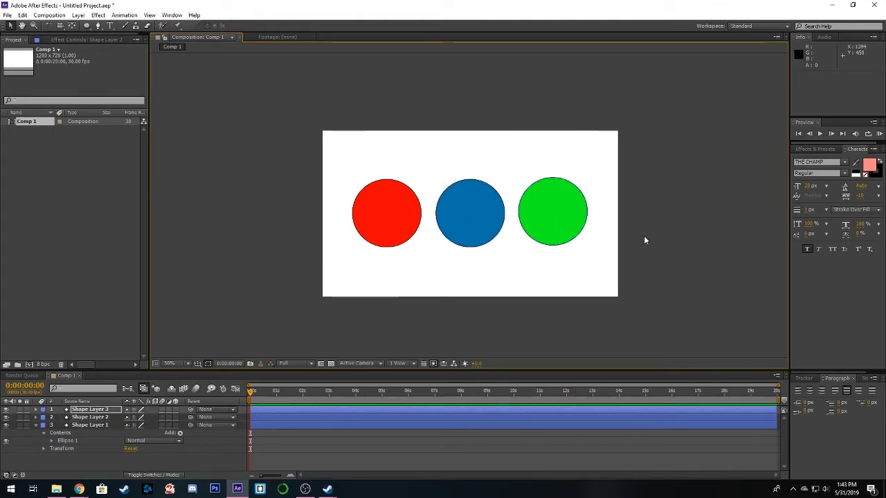
Make all three circle shape layers 3D and collapse the properties of Shape Layer 1
key("ctrl+Up")
key("ctrl+Up")
key("ctrl+Up")
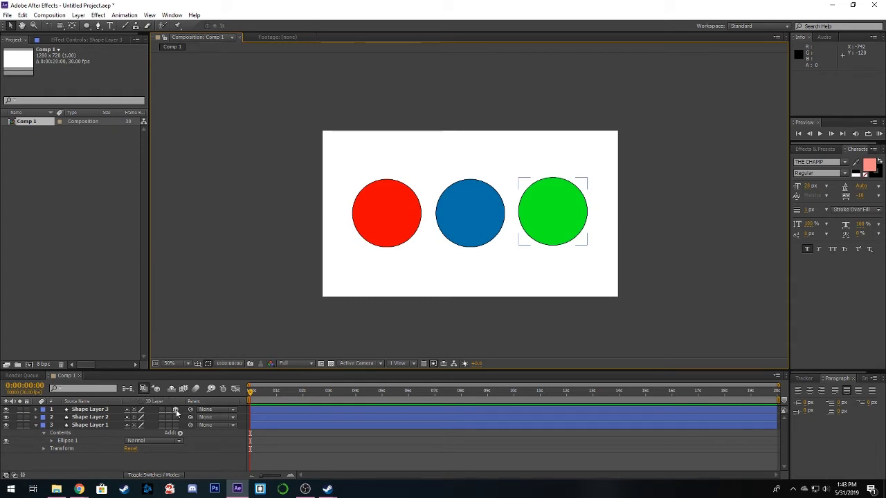
left_click_drag(176, 409, 176, 425)
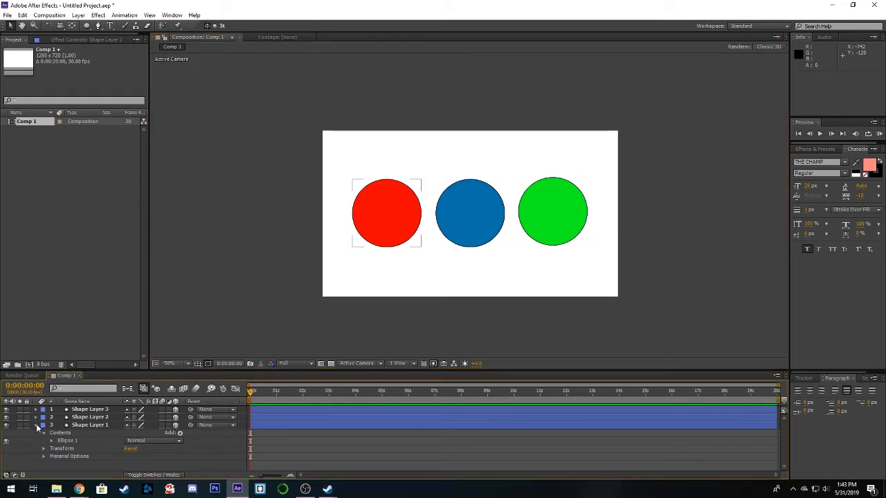
left_click(36, 425)
Add a new camera layer to the composition with the default Two-Node Camera settings
right_click(156, 446)
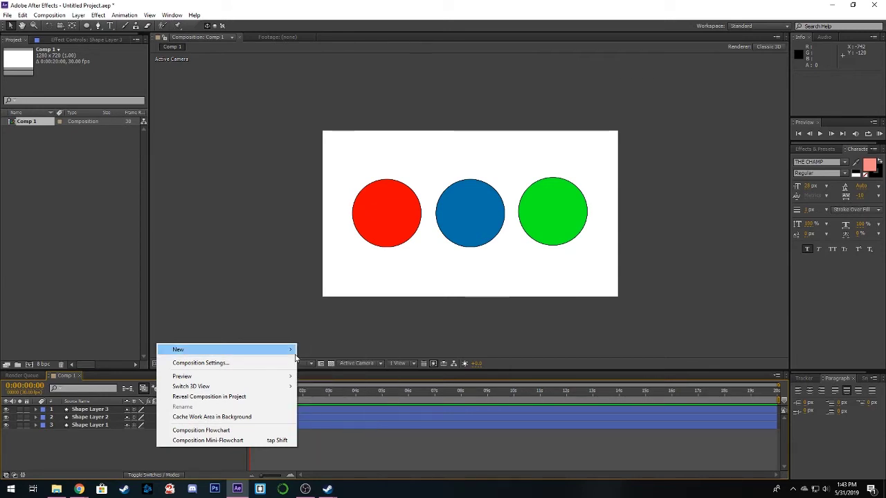
mouse_move(287, 349)
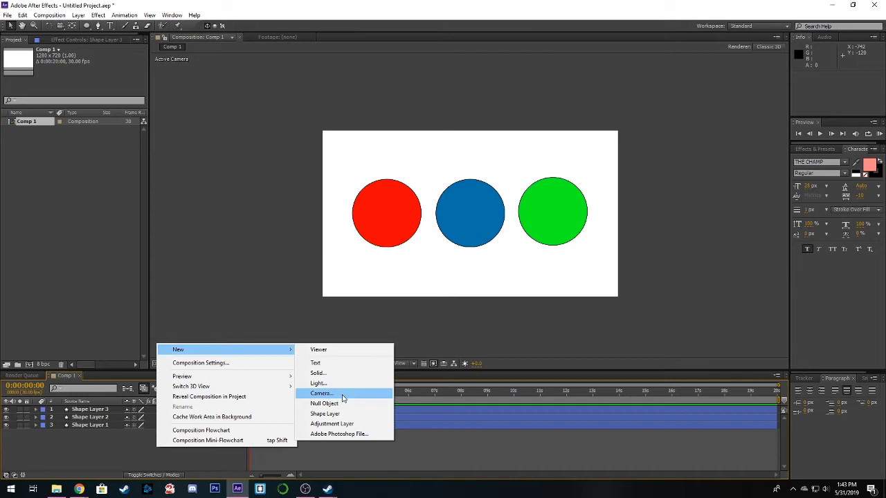
left_click(342, 396)
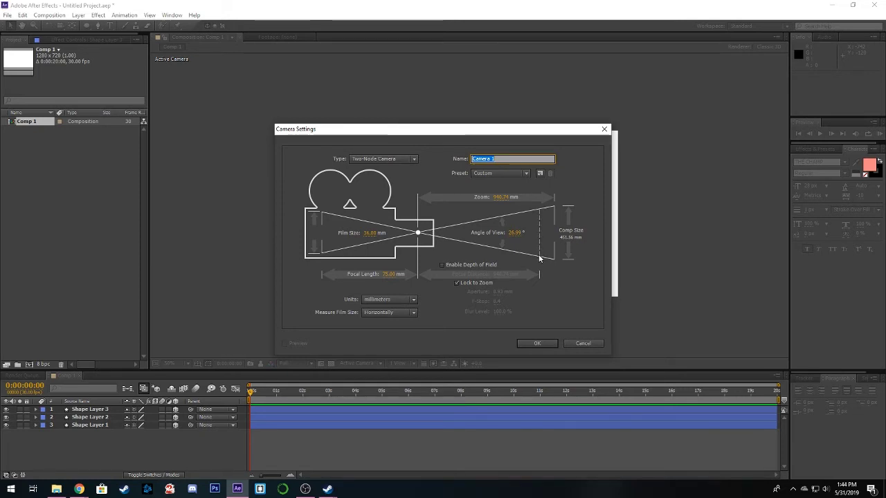
left_click(536, 344)
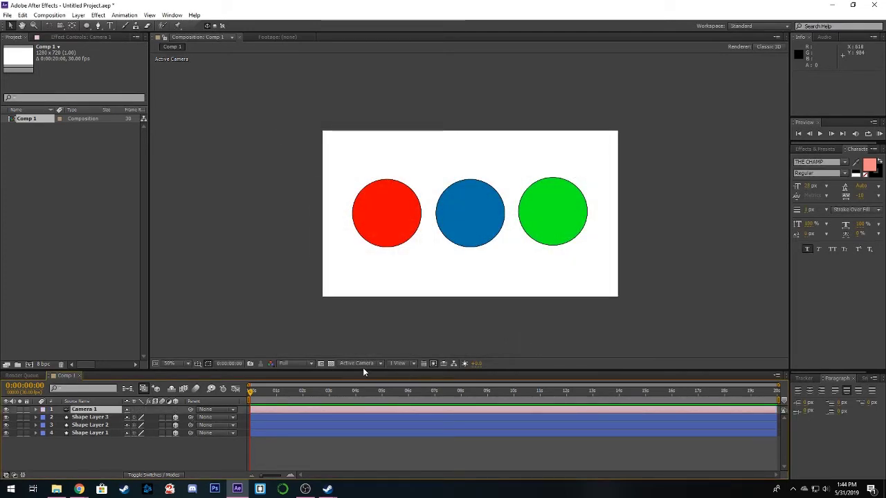
Split the composition viewer into two horizontal views, with the Top view beside the Active Camera view
left_click(398, 364)
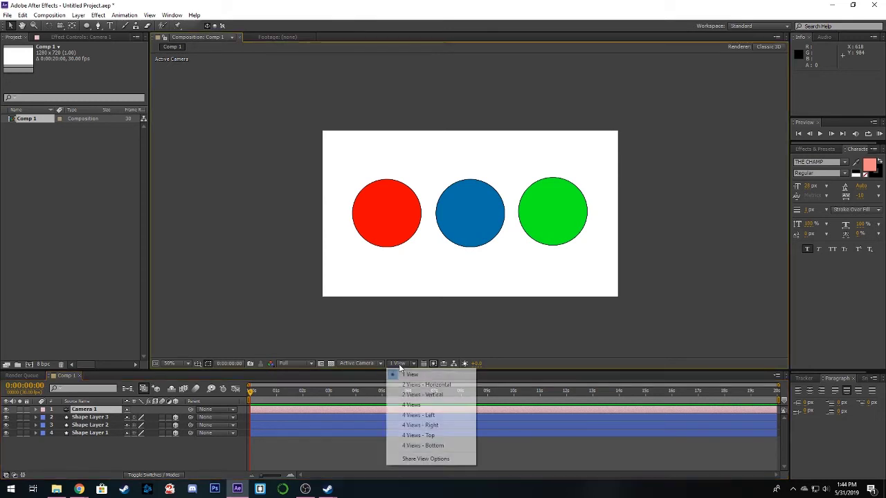
left_click(432, 385)
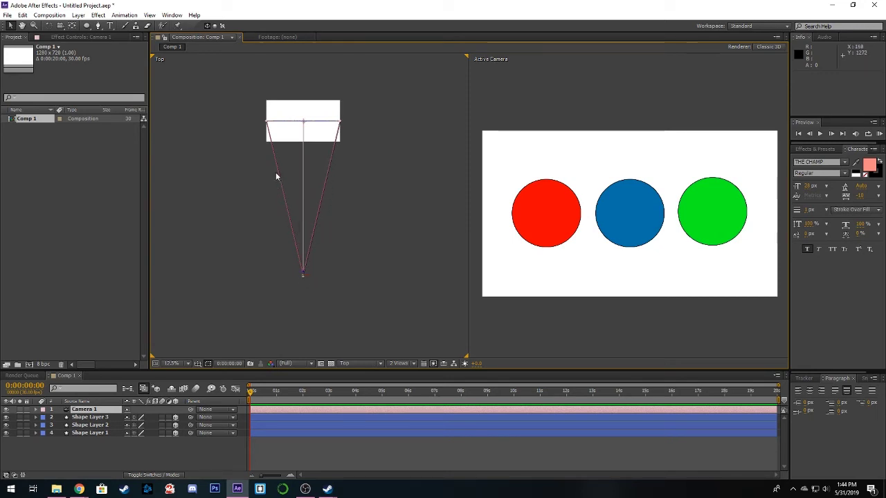
scroll(314, 128, "up", 2)
scroll(337, 183, "up", 4)
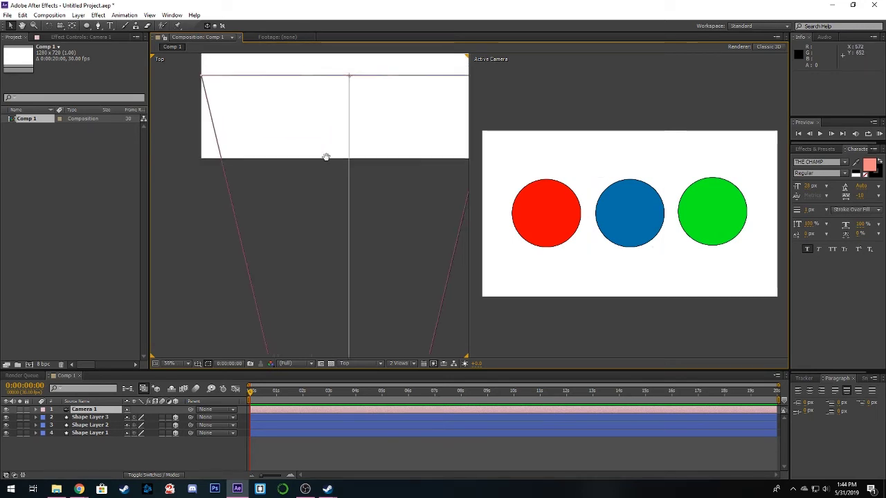
scroll(334, 233, "down", 2)
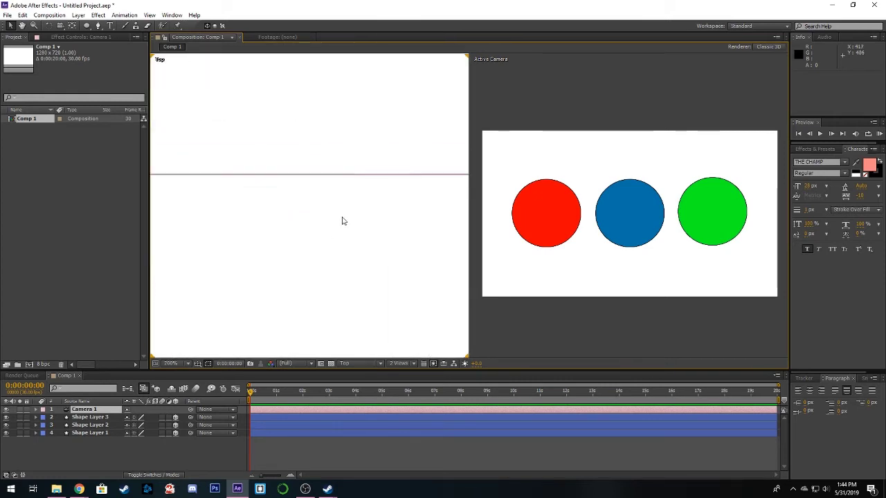
Try moving the red circle toward the camera along its Z axis in the Top view, and undo the move
left_click(542, 213)
left_click_drag(335, 218, 390, 221)
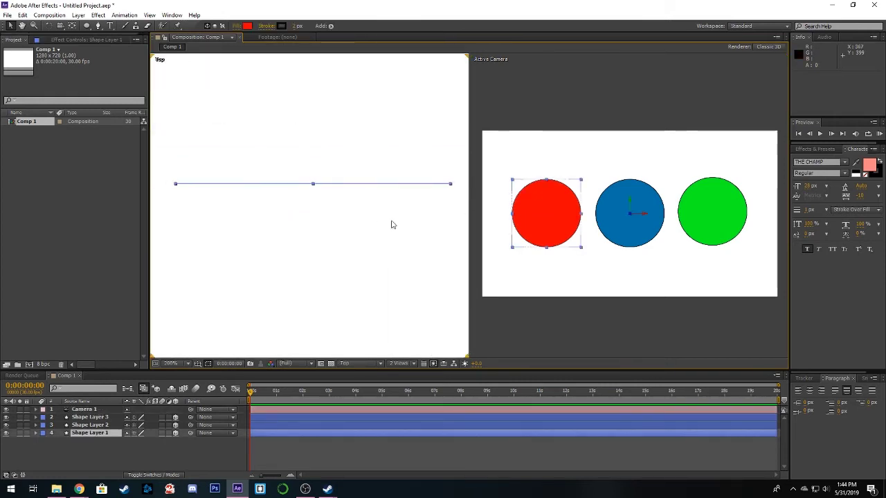
scroll(381, 231, "down", 1)
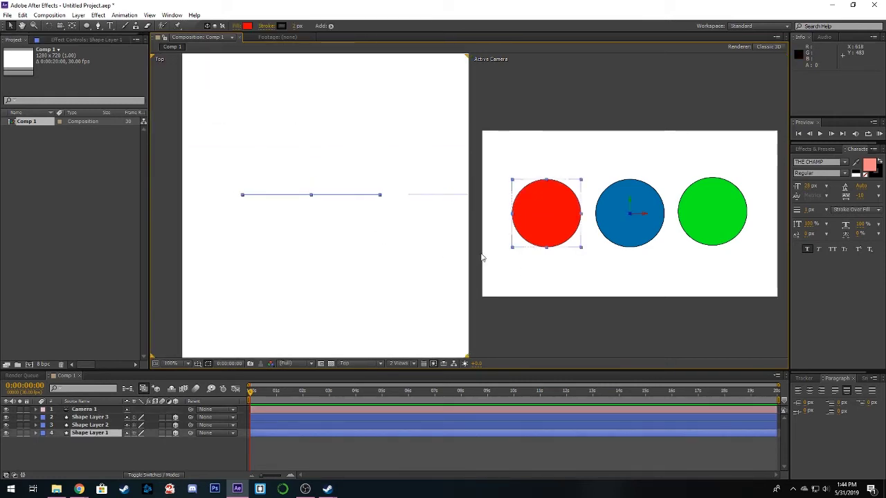
left_click(300, 409)
mouse_move(407, 217)
left_mouse_down()
mouse_move(291, 211)
mouse_move(251, 226)
mouse_move(418, 224)
left_mouse_up()
left_click_drag(264, 238, 384, 220)
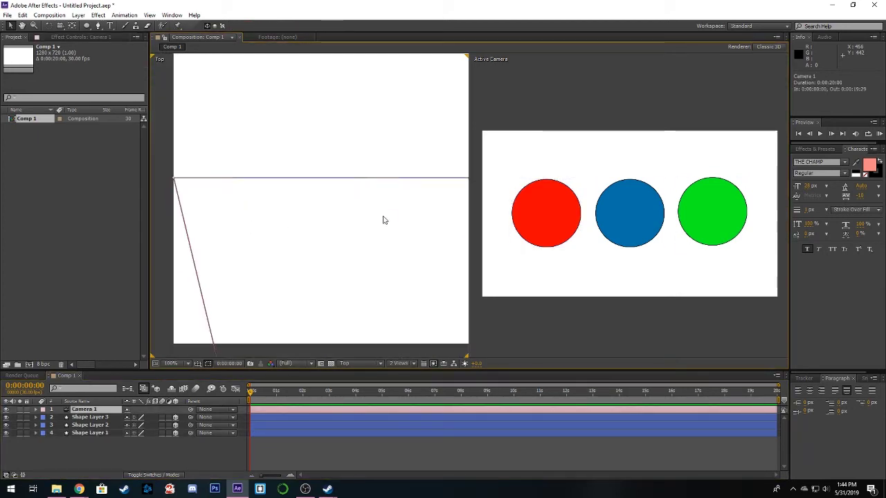
left_click(567, 220)
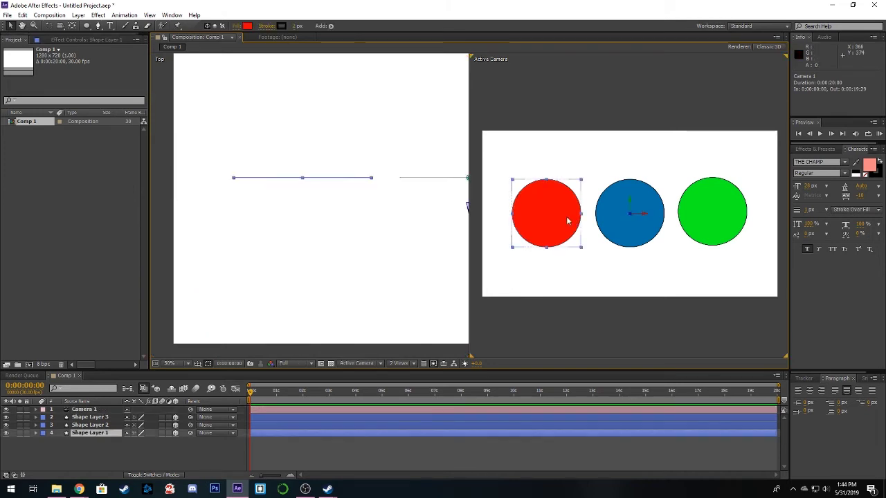
scroll(358, 184, "down", 5)
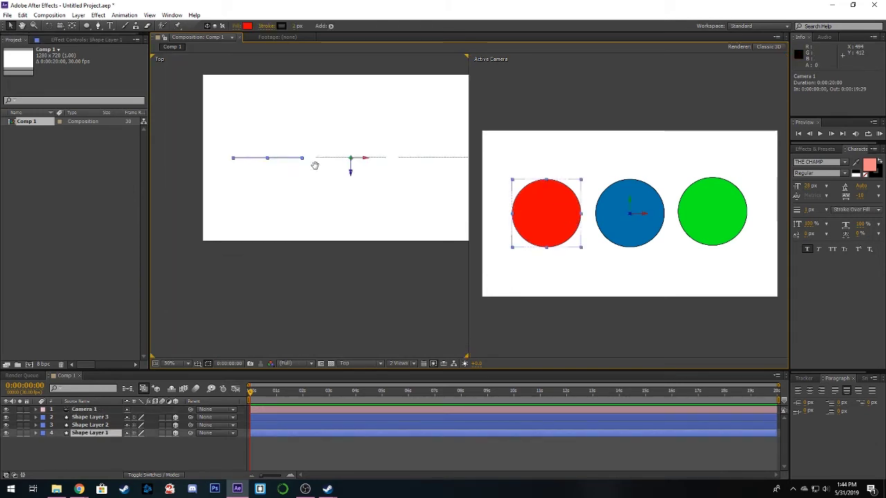
left_click_drag(346, 159, 366, 319)
key("ctrl+z")
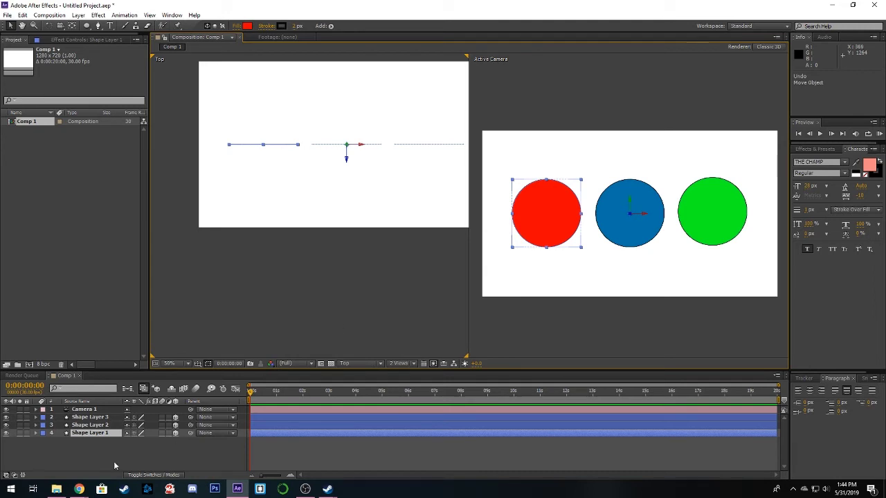
Turn on Depth of Field in the Camera Options of Camera 1
left_click(85, 410)
left_click(36, 409)
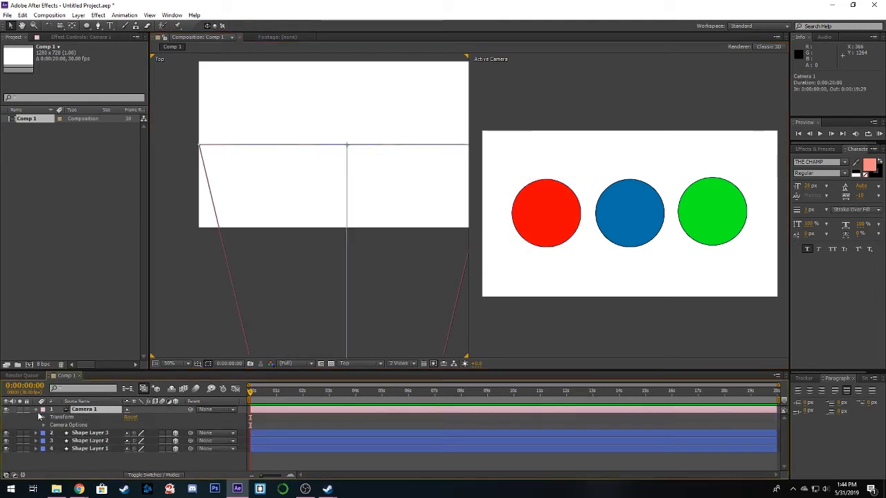
left_click(43, 425)
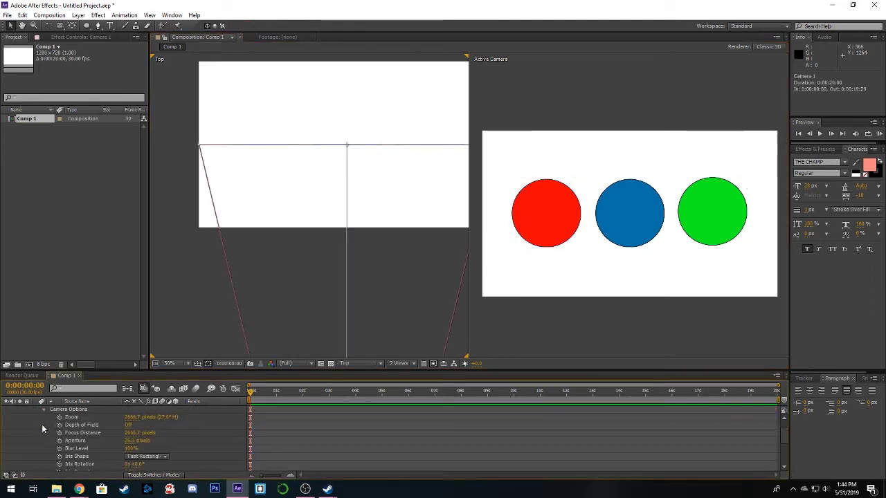
left_click(128, 425)
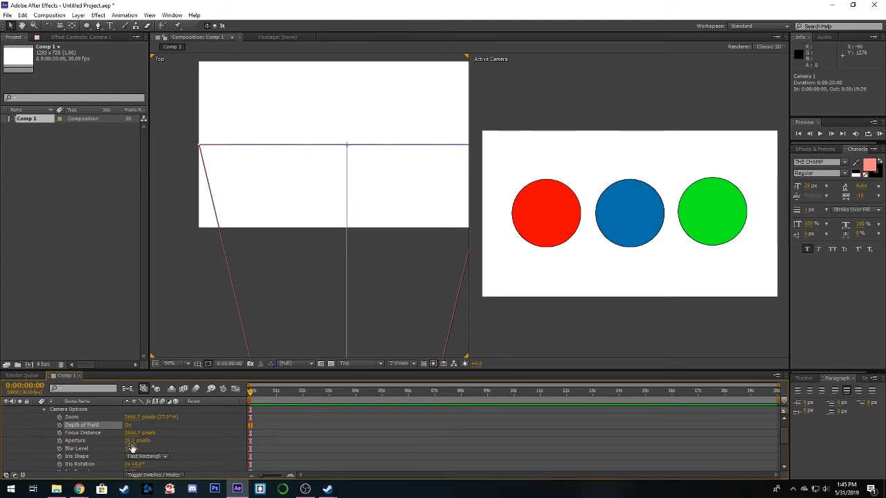
Move the red circle toward the camera along its Z axis to about Z -1006 in the Top view
left_click(501, 221)
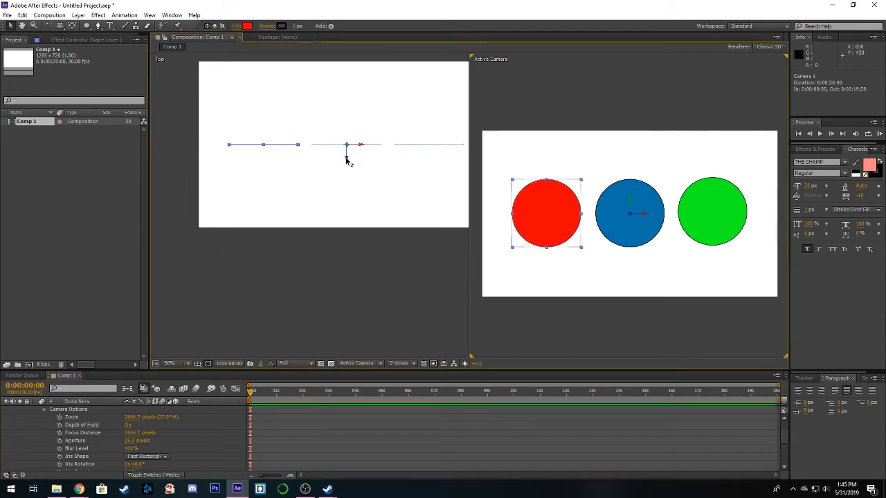
left_click_drag(349, 161, 372, 393)
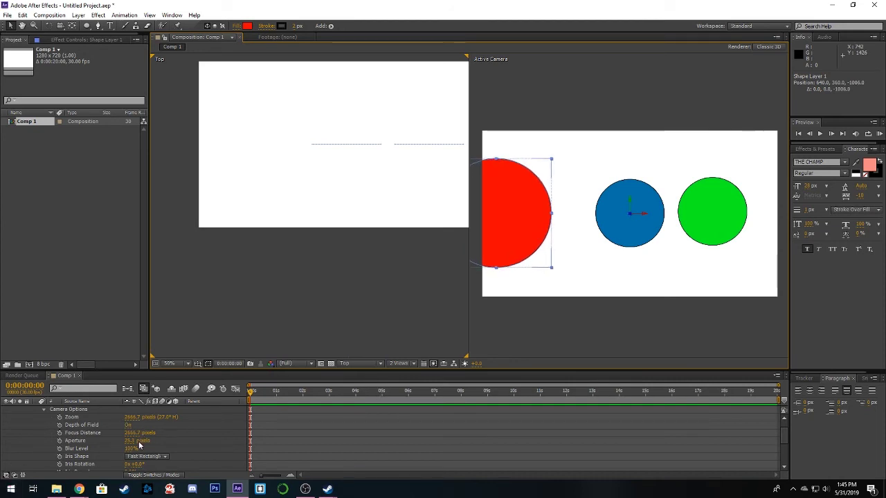
Raise the camera's Aperture to just over 1000 pixels to strengthen the blur, and clear the selection
left_click_drag(135, 441, 188, 440)
left_click_drag(248, 434, 410, 425)
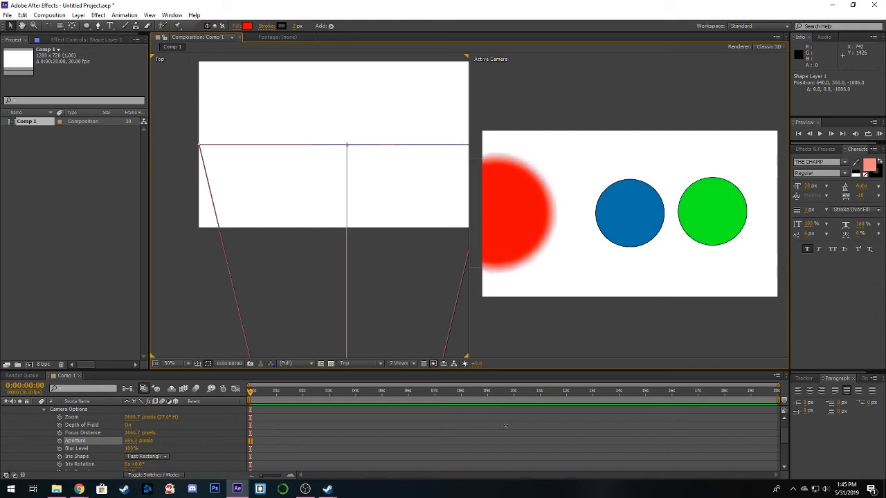
left_click_drag(556, 423, 562, 422)
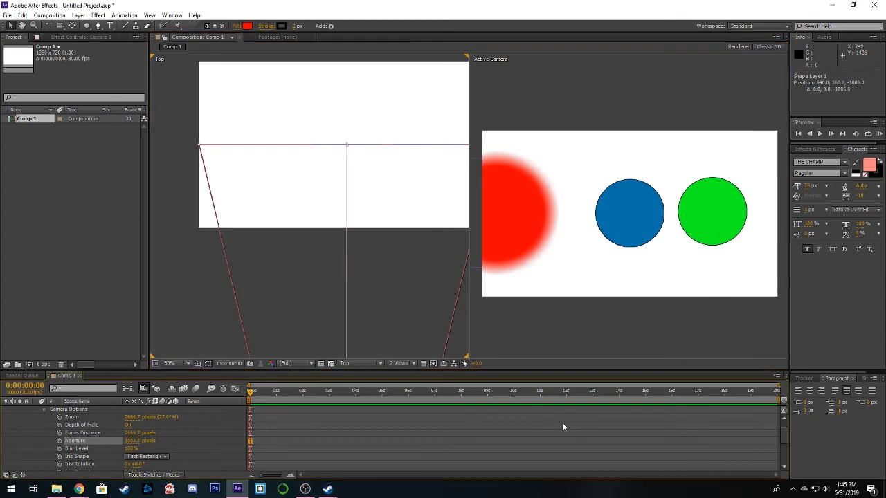
left_click(561, 314)
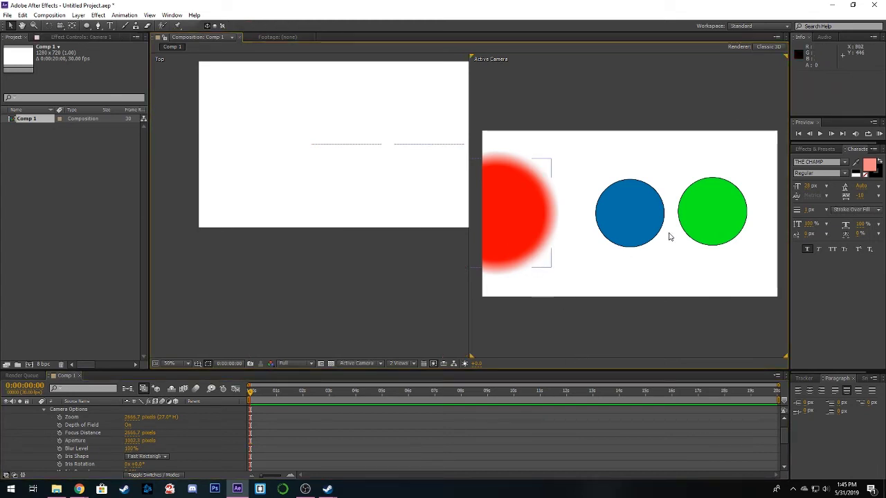
Move the green circle toward the camera along its Z axis to about Z -1920 in the Top view
left_click(359, 177)
scroll(358, 178, "down", 4)
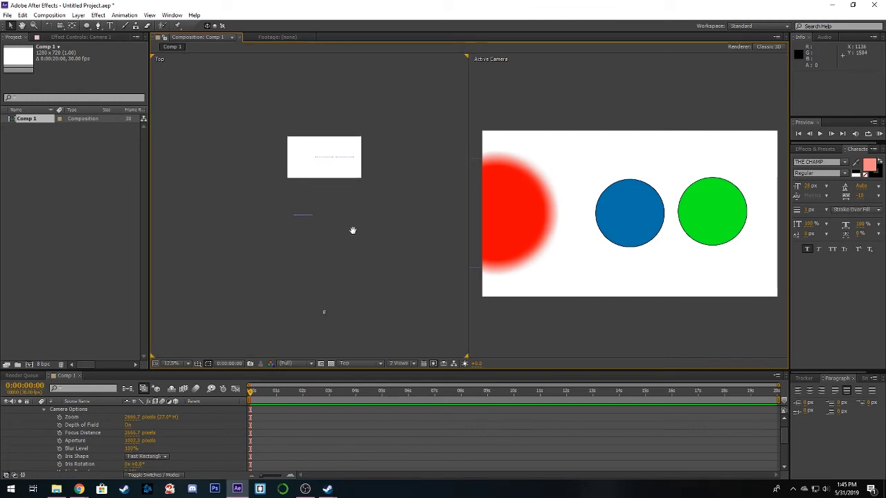
left_click(348, 149)
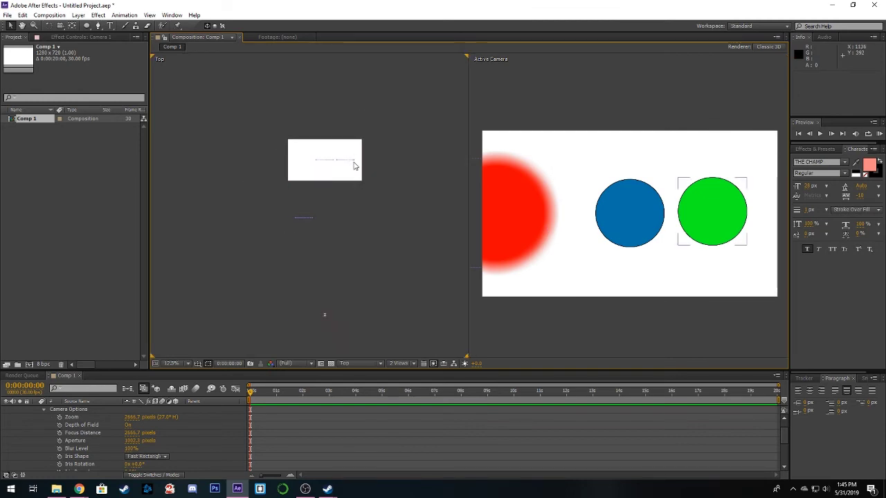
left_click(354, 163)
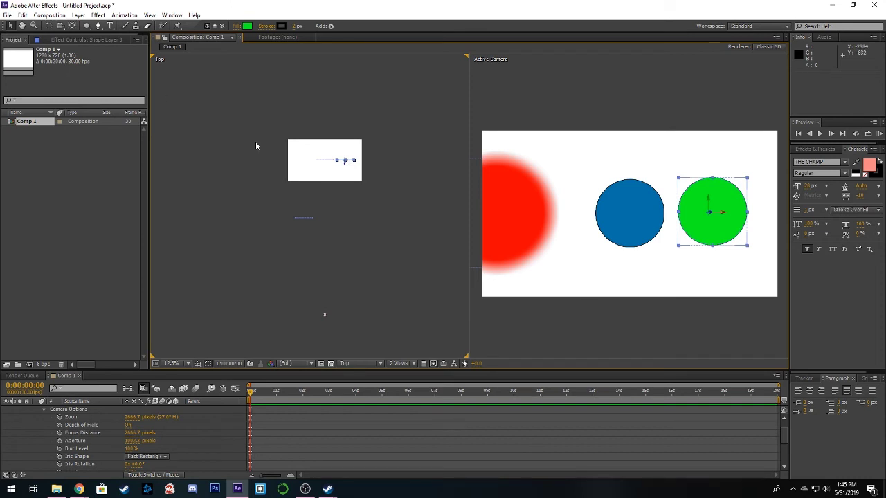
scroll(354, 174, "up", 2)
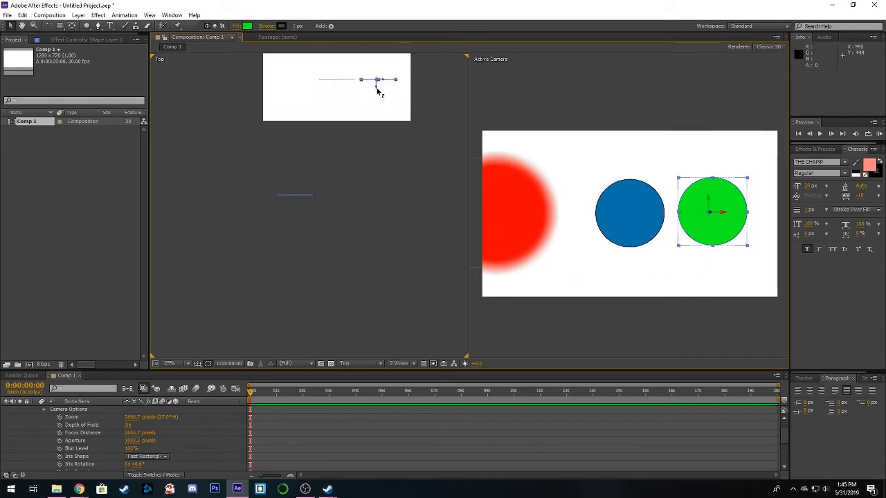
left_click_drag(377, 88, 390, 309)
Pull the camera back along its Z axis to about Z -4950.7 in the Top view
scroll(348, 300, "down", 3)
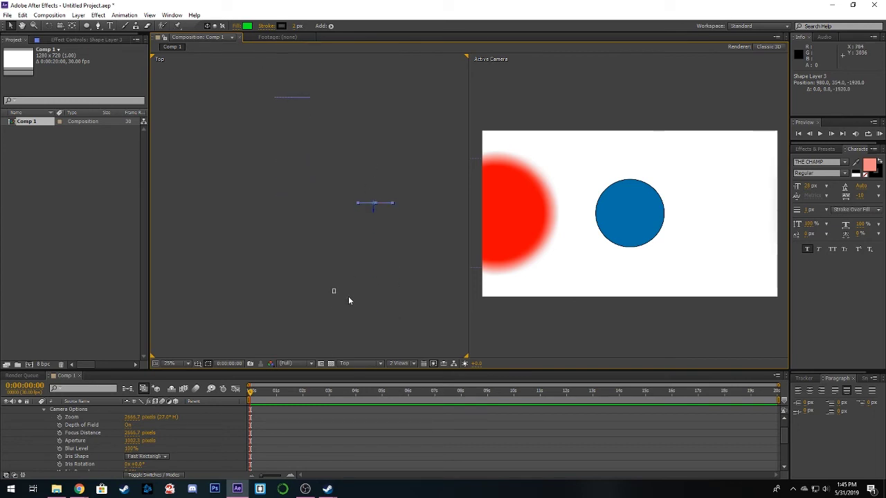
left_click(334, 290)
left_click_drag(367, 260, 348, 360)
scroll(353, 247, "down", 1)
key("ctrl+z")
scroll(322, 247, "up", 2)
scroll(364, 217, "up", 1)
scroll(362, 170, "down", 1)
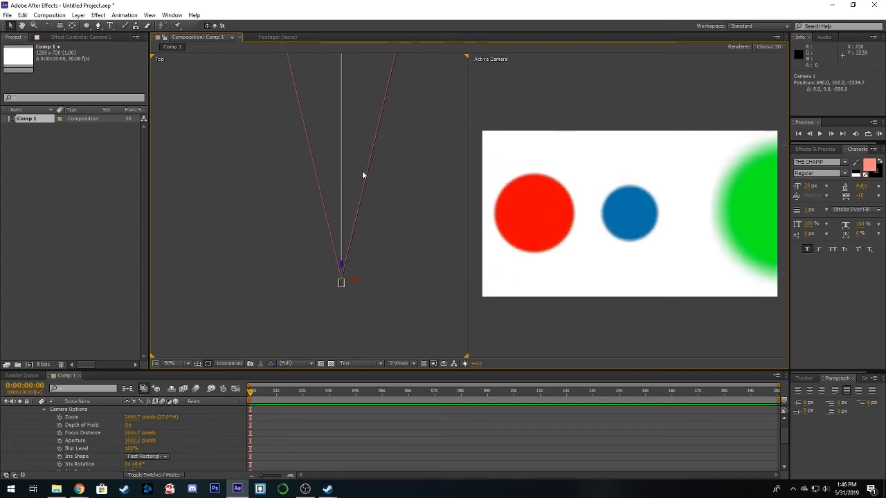
left_click_drag(324, 234, 328, 398)
scroll(313, 134, "down", 2)
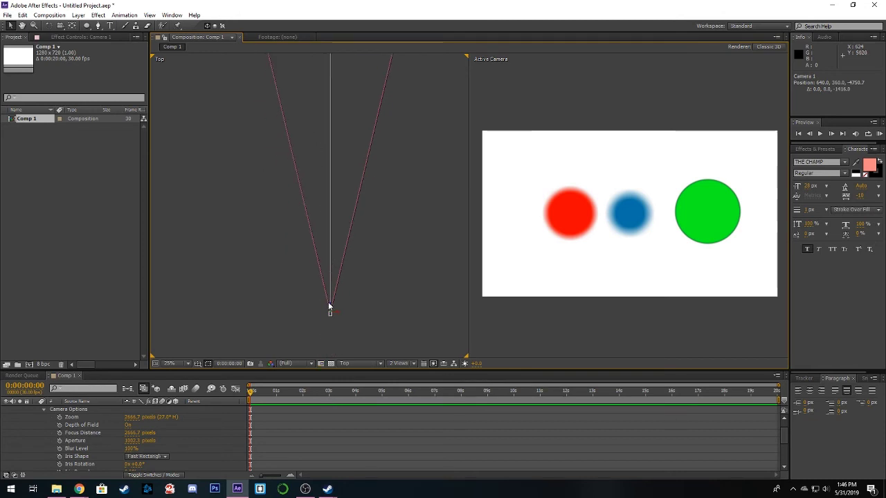
left_click_drag(330, 309, 331, 335)
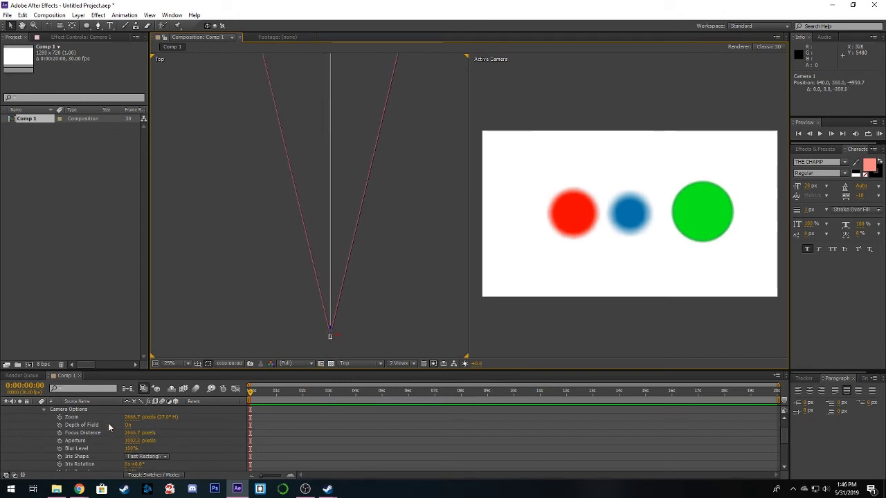
Expand the camera's Transform properties and set a Position keyframe at 0:00:00:00
scroll(74, 436, "up", 1)
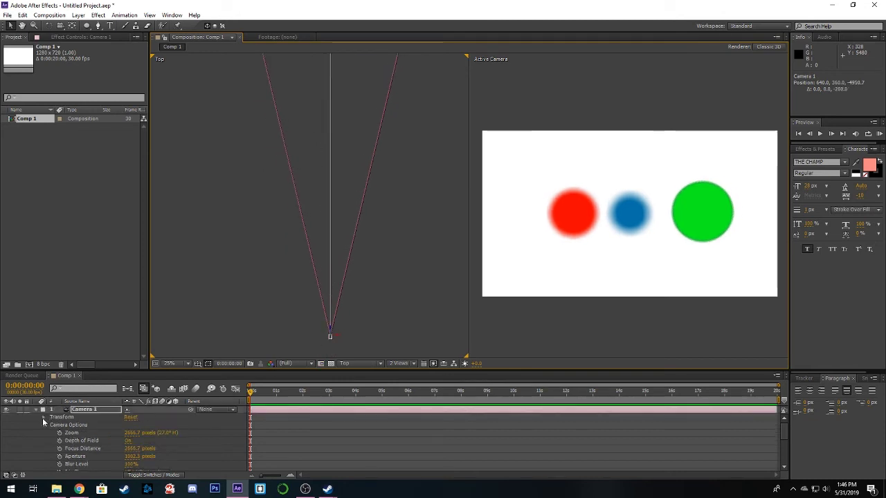
left_click(43, 418)
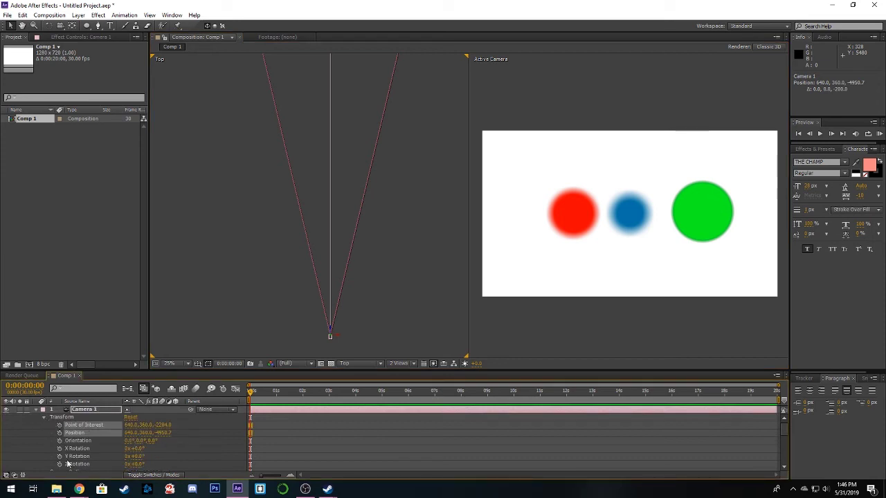
scroll(71, 457, "down", 1)
scroll(67, 447, "up", 1)
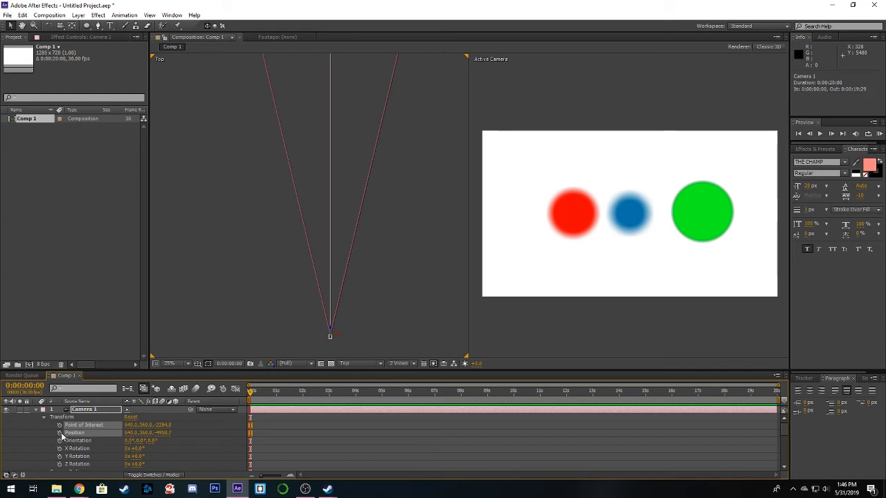
left_click(187, 435)
left_click(60, 433)
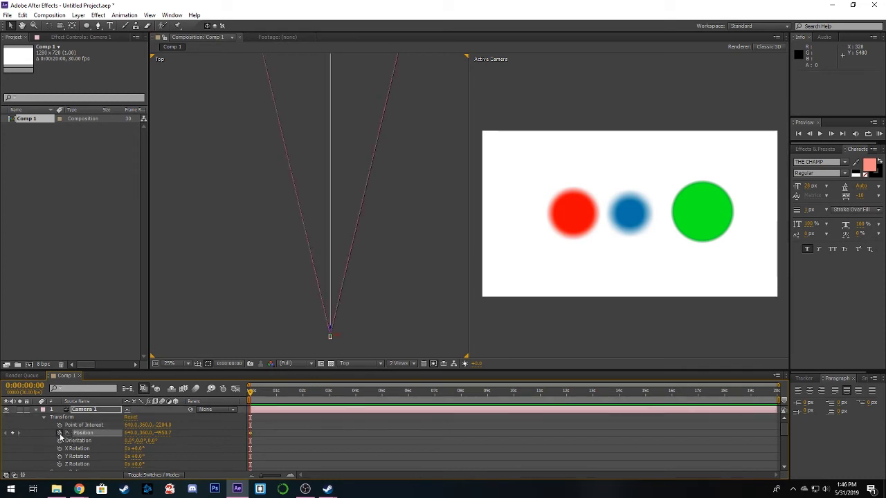
At 0:00:03:29, move the camera forward along its Z axis to about Z -1578.7 to keyframe its Position
left_click_drag(250, 393, 354, 393)
scroll(353, 294, "up", 3)
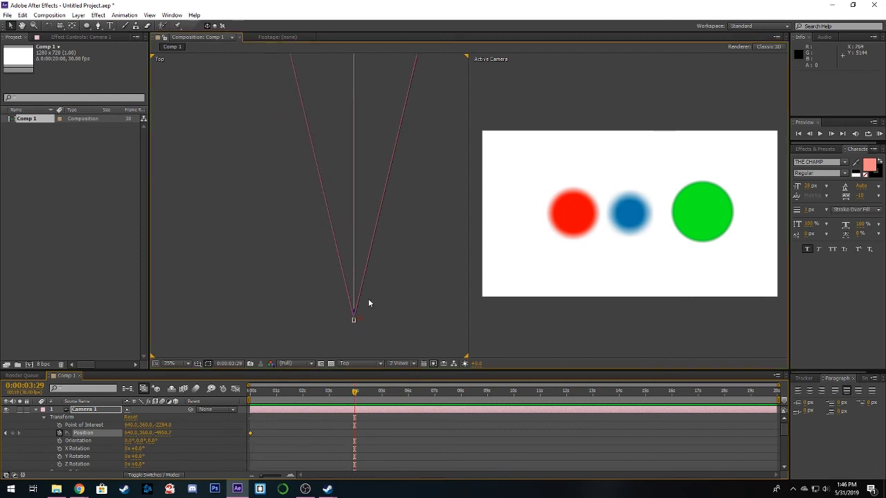
left_click(353, 323)
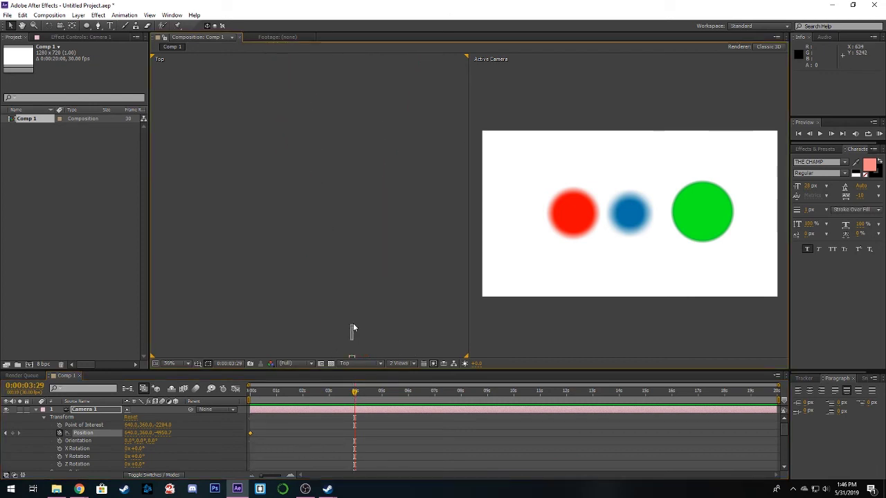
left_click(344, 317)
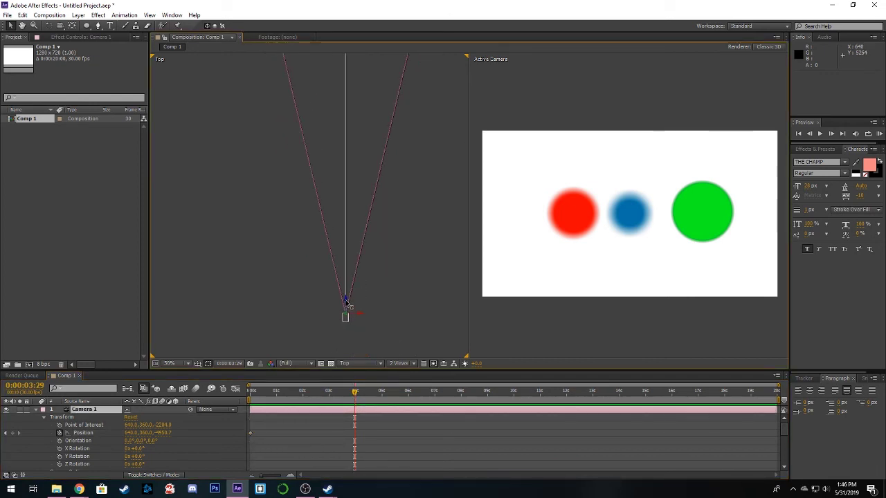
left_click_drag(345, 318, 343, 35)
key("space")
left_click_drag(354, 182, 372, 315)
left_click_drag(366, 107, 360, 279)
left_click_drag(358, 331, 346, 251)
key("space")
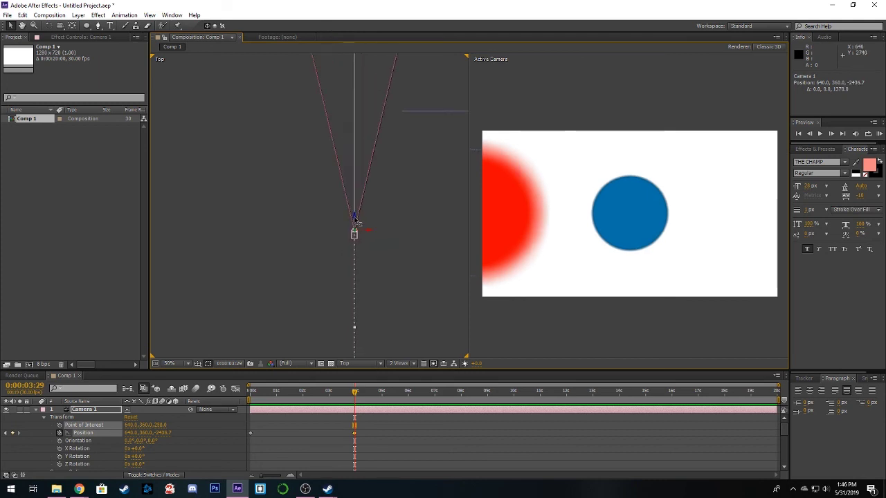
left_click_drag(354, 218, 345, 23)
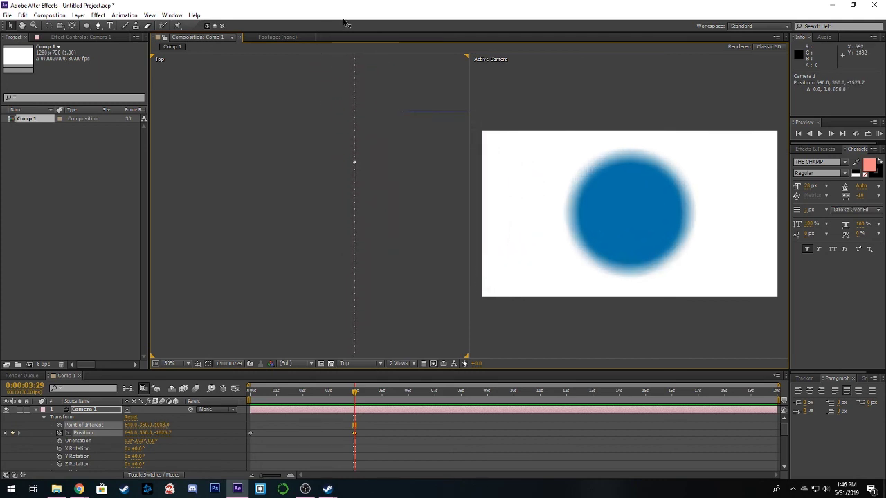
Return the playhead to 0:00:00:00 and change the viewer layout to 1 View showing the Active Camera
scroll(363, 231, "down", 2)
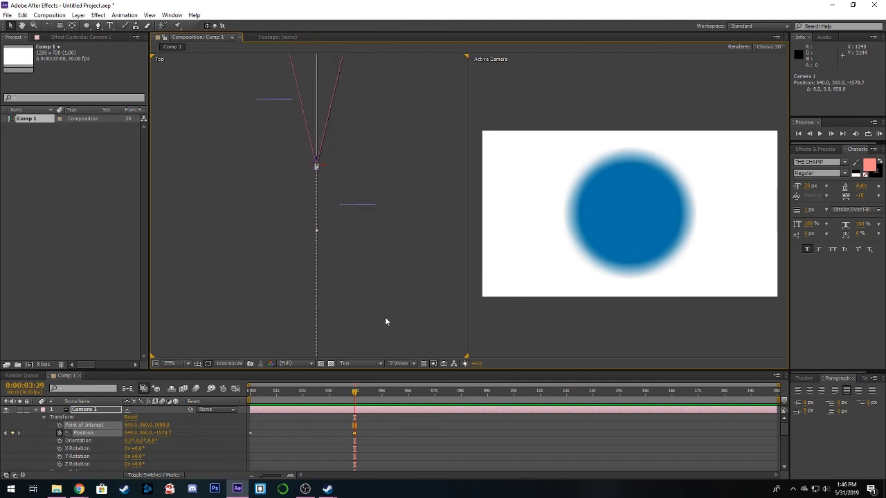
left_click_drag(354, 395, 238, 406)
left_click(610, 272)
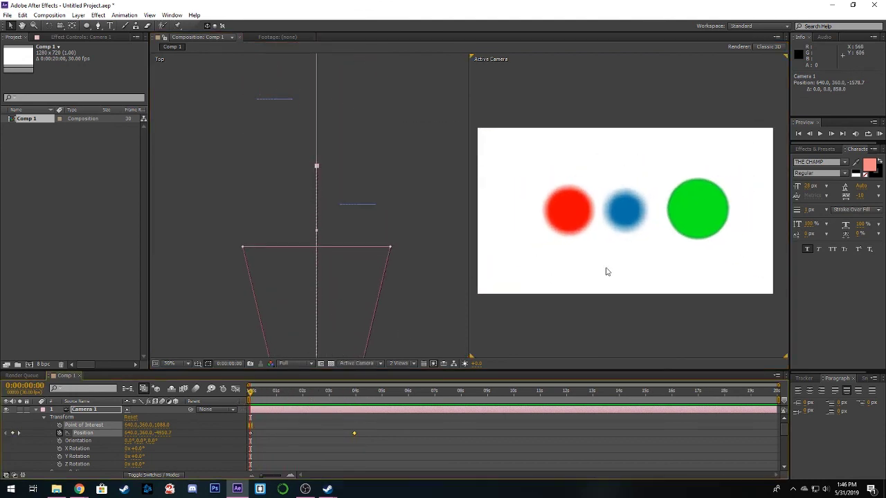
left_click(398, 363)
left_click(397, 374)
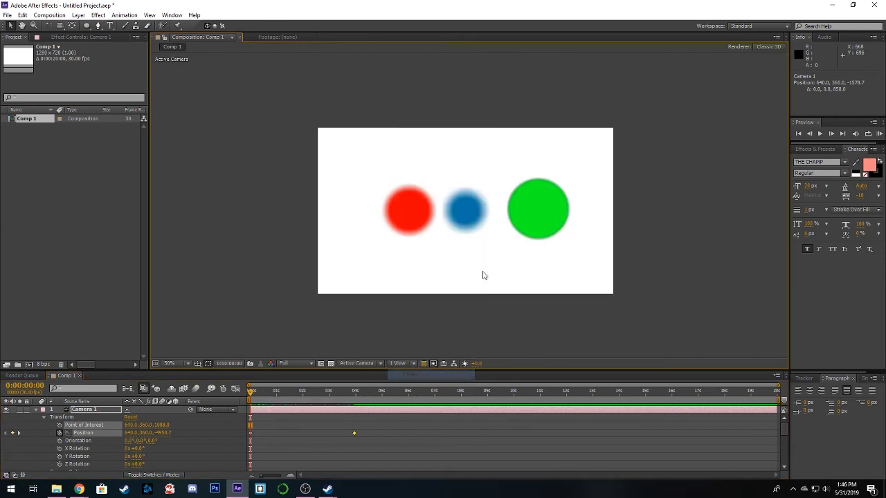
Run a RAM preview of the camera animation in the Active Camera view at 100% magnification and stop playback
key("slash")
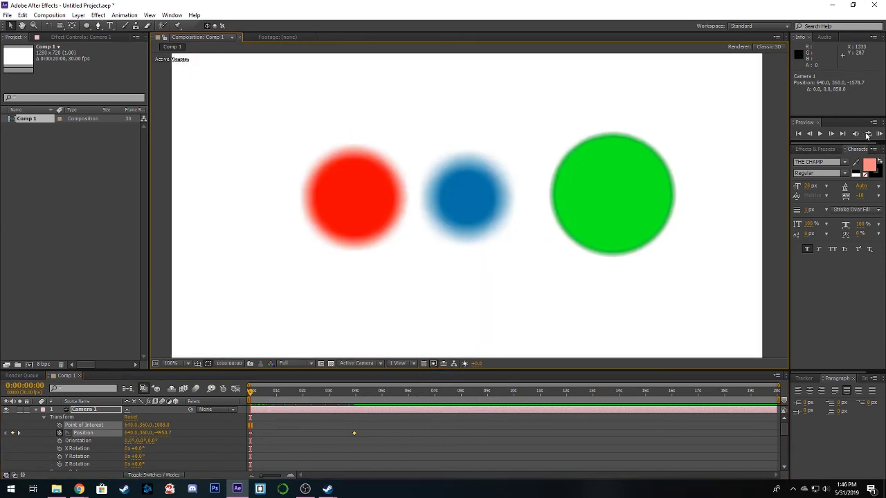
left_click(879, 134)
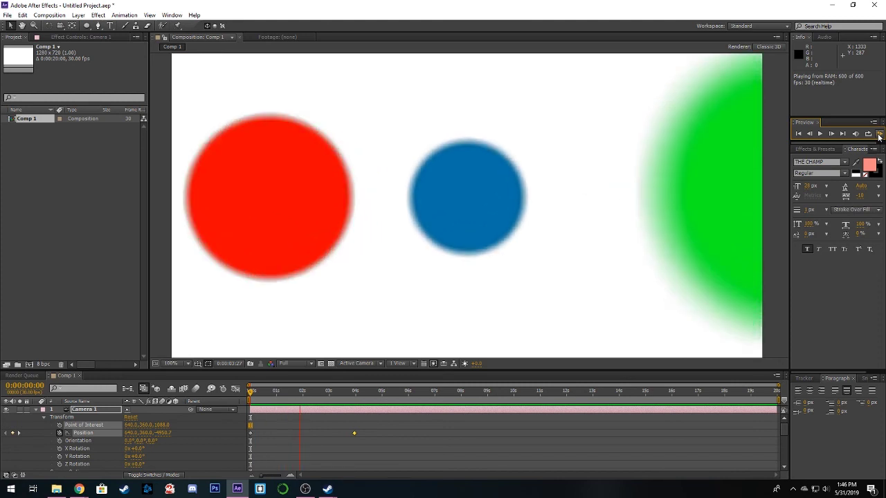
left_click(880, 136)
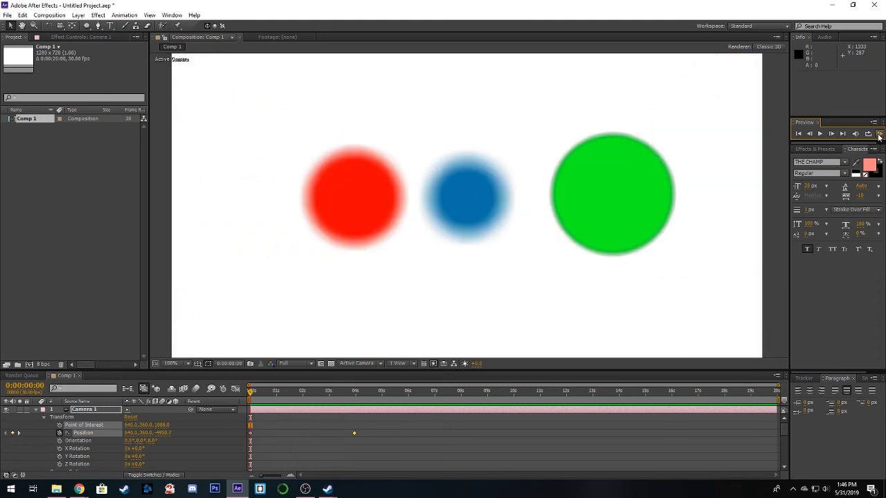